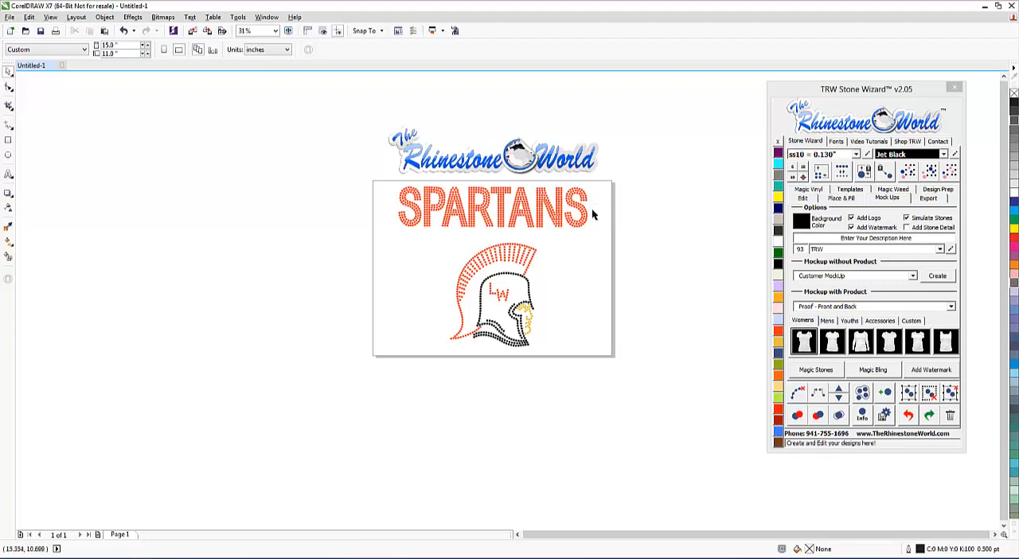
Step: Set the page height to 22 inches while keeping the 15-inch width
left_click_drag(578, 362, 657, 302)
left_click_drag(118, 46, 99, 54)
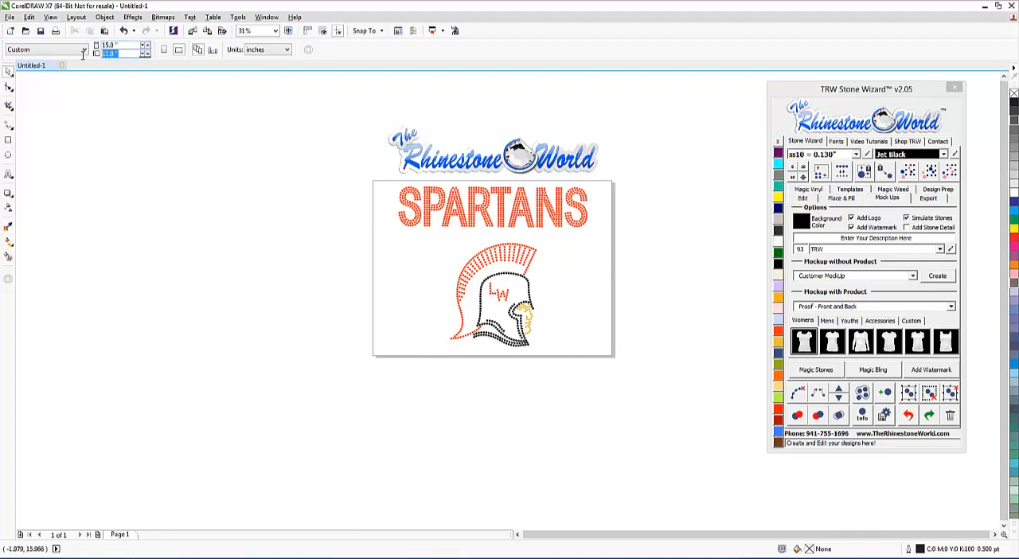
type("22")
key("Return")
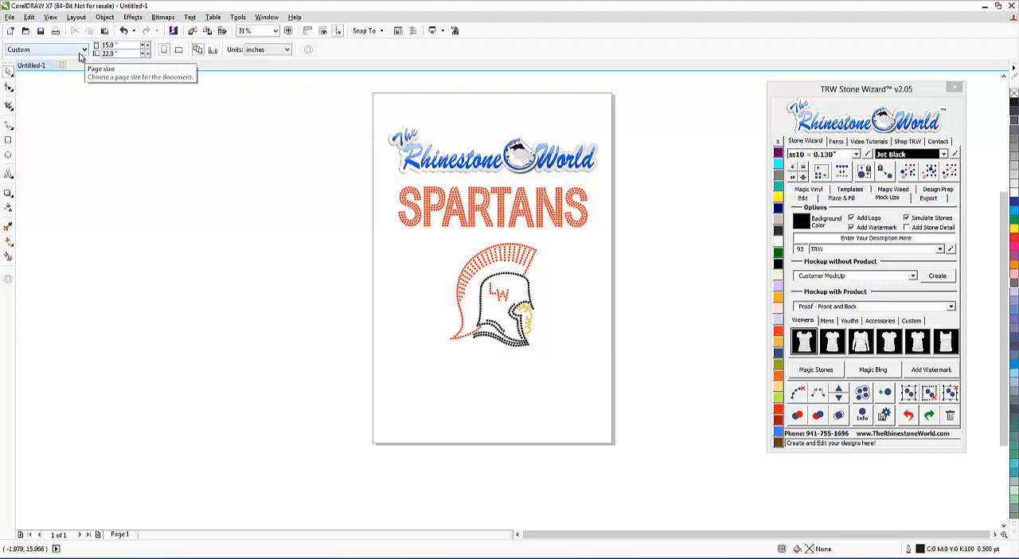
Step: Recolor all black stones of the Spartan helmet design to Crystal
left_click_drag(571, 384, 383, 235)
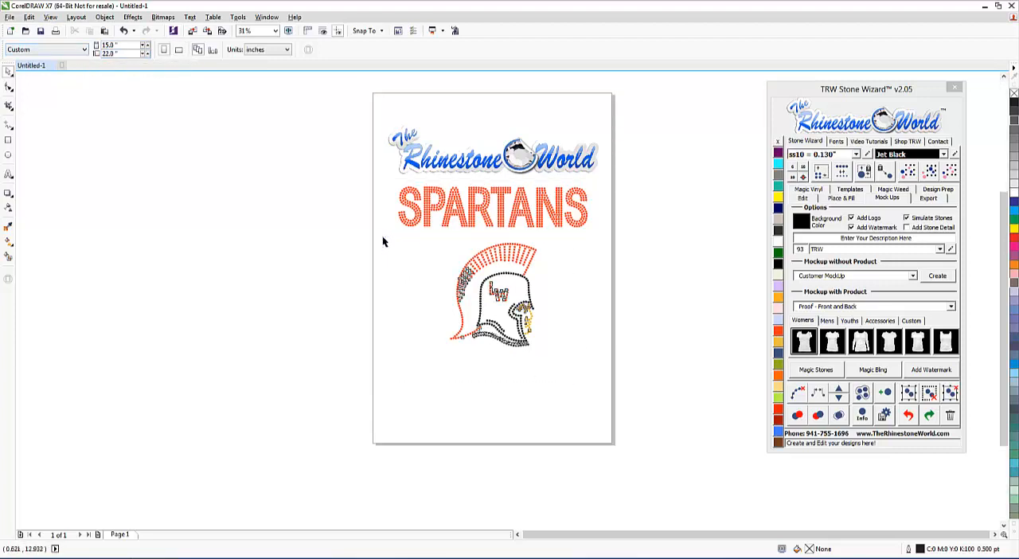
left_click(575, 307)
scroll(534, 277, "up", 2)
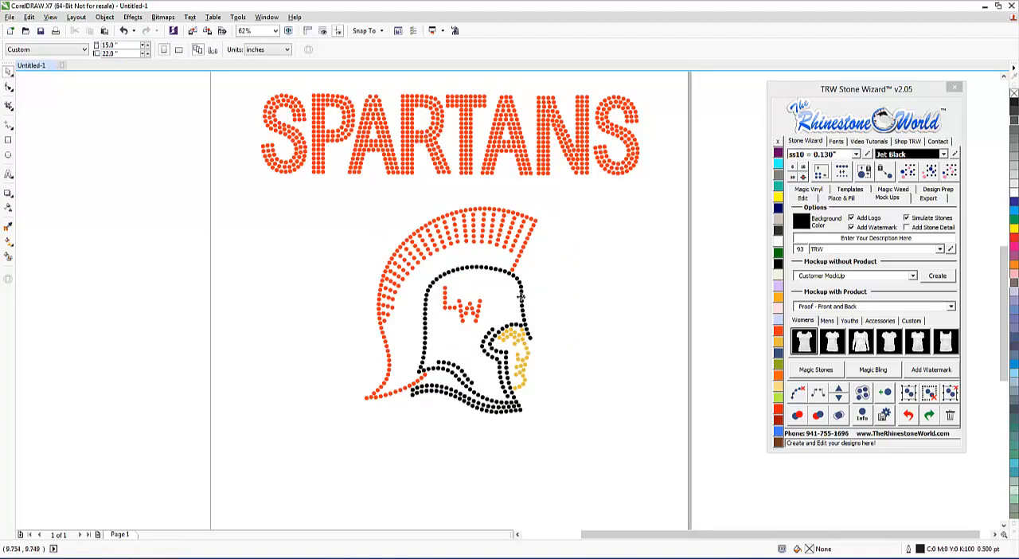
left_click(520, 296)
left_click(927, 171)
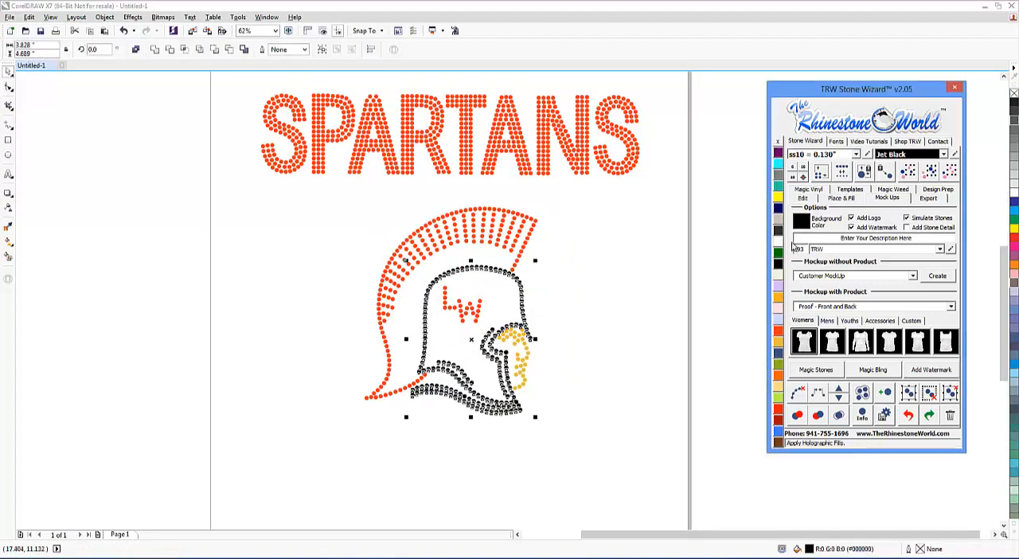
left_click(779, 242)
left_click(585, 299)
scroll(567, 297, "down", 2)
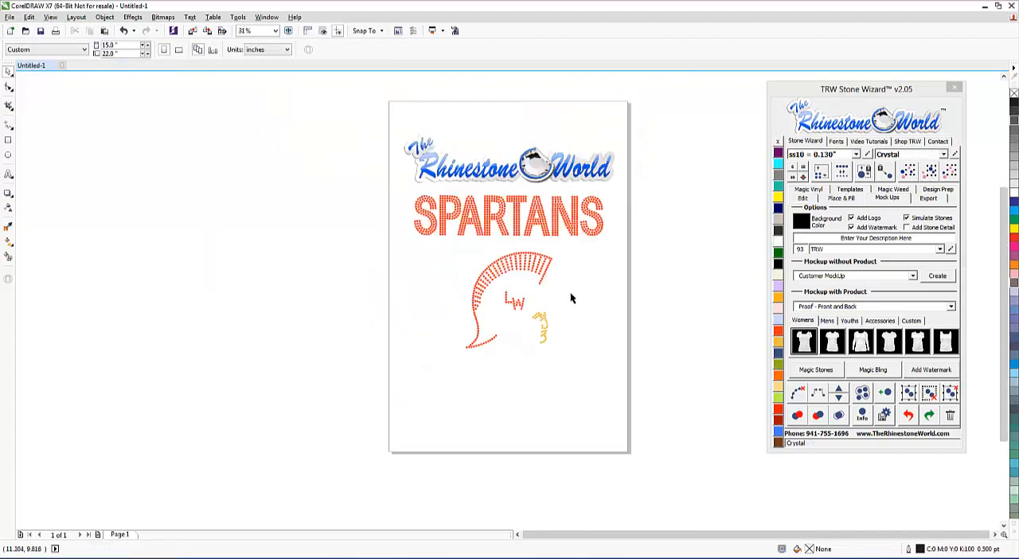
Step: Create a Proof - Front mockup of the whole helmet design on the Women's Tank Top Front
left_click_drag(595, 420, 435, 241)
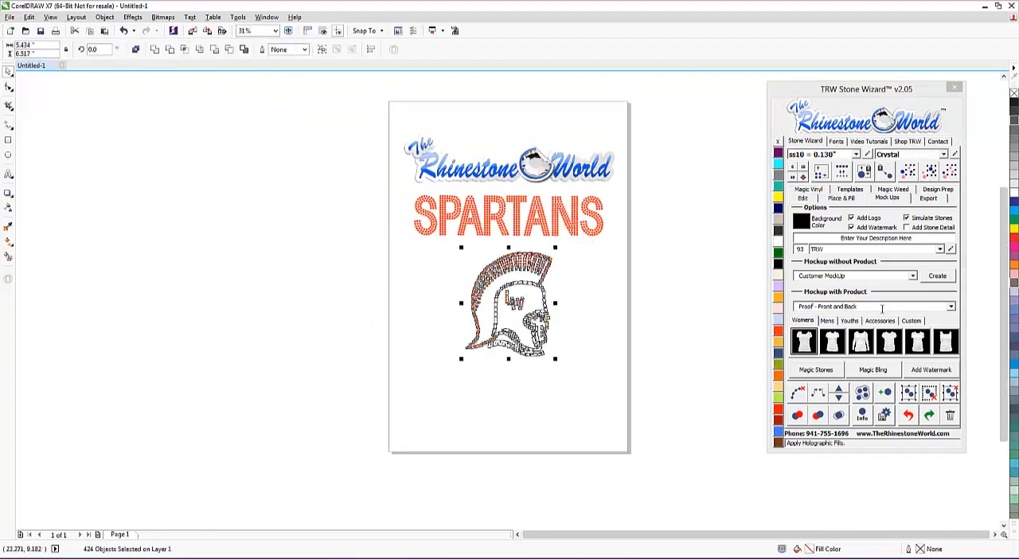
left_click(951, 307)
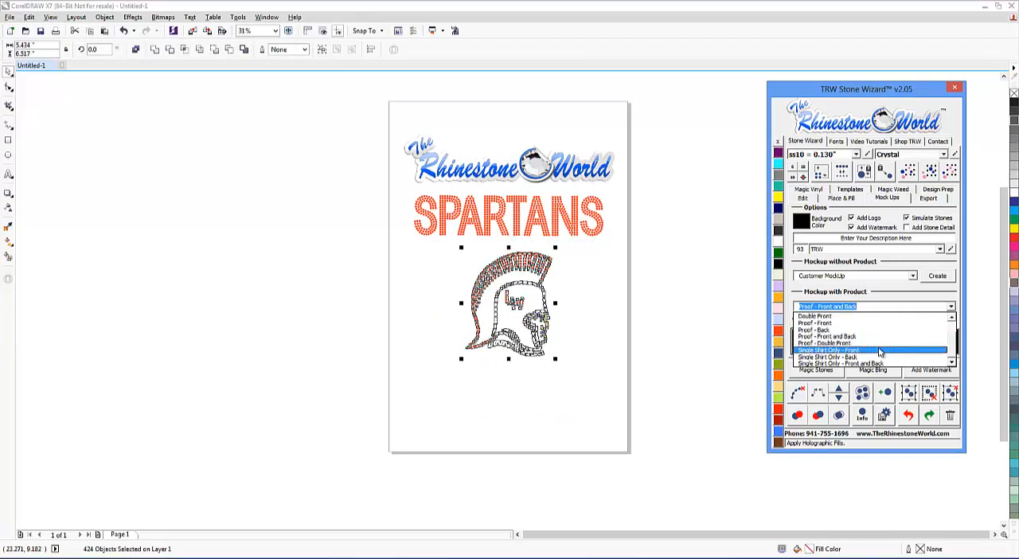
left_click(837, 321)
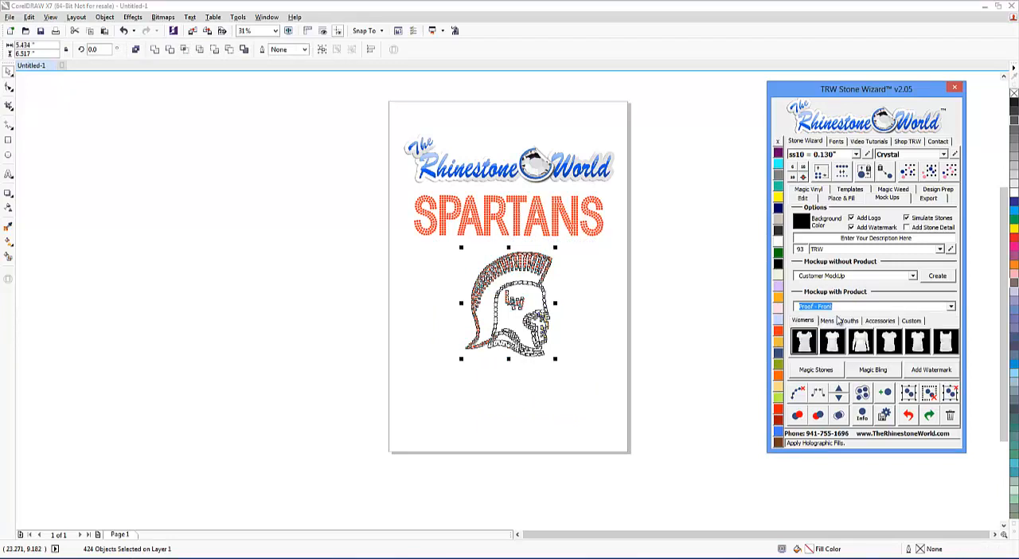
left_click(945, 342)
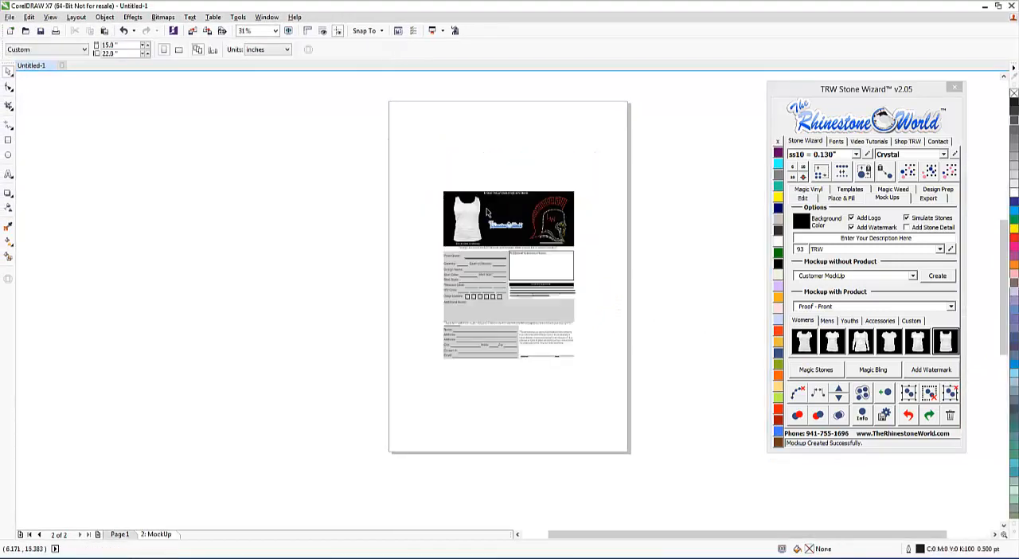
Step: Delete the watermark overlay covering the mockup banner
scroll(489, 211, "up", 3)
left_click(577, 250)
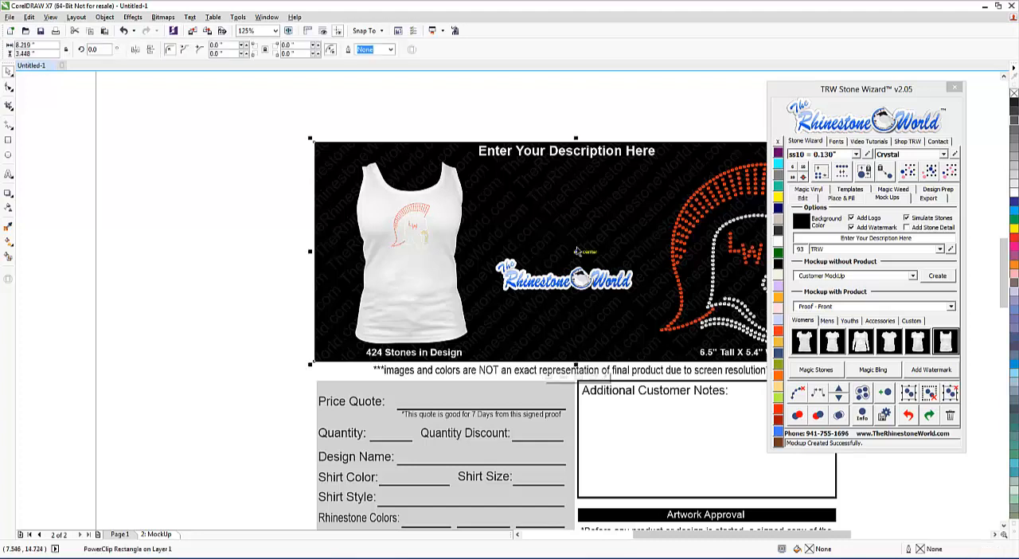
key("Delete")
Step: Recolor the mockup's tank top to Jet Black and its banner background to dark gray
left_click(448, 210)
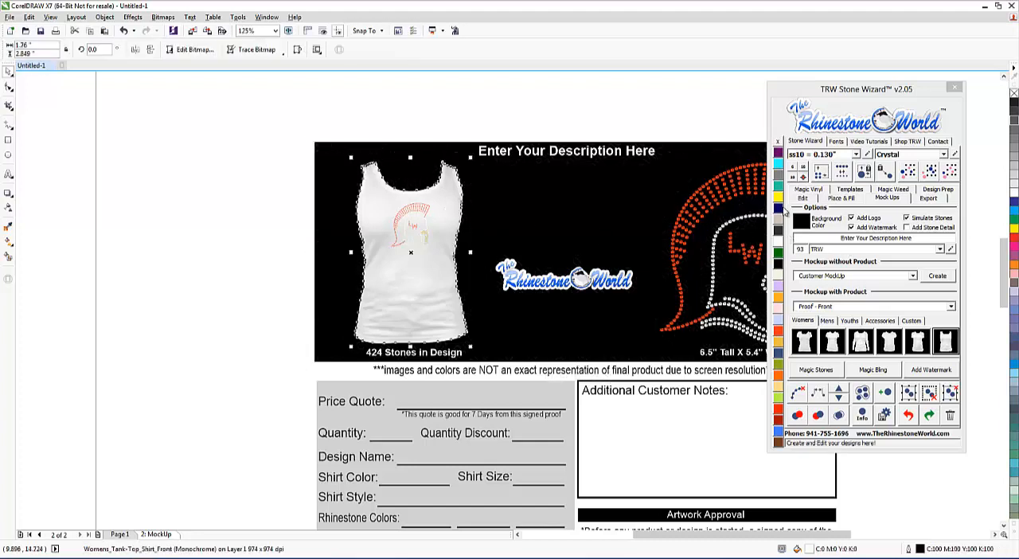
left_click(779, 247)
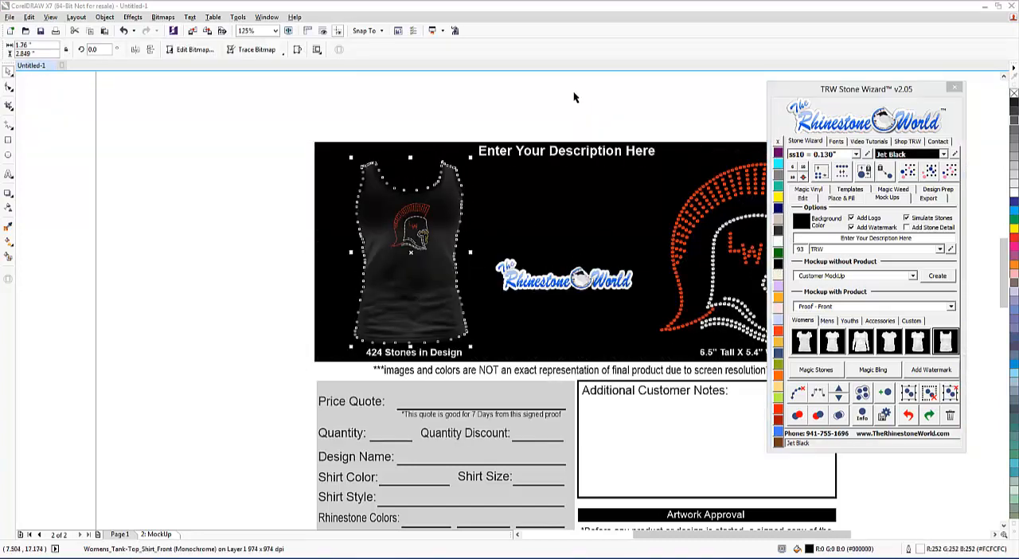
left_click(655, 177)
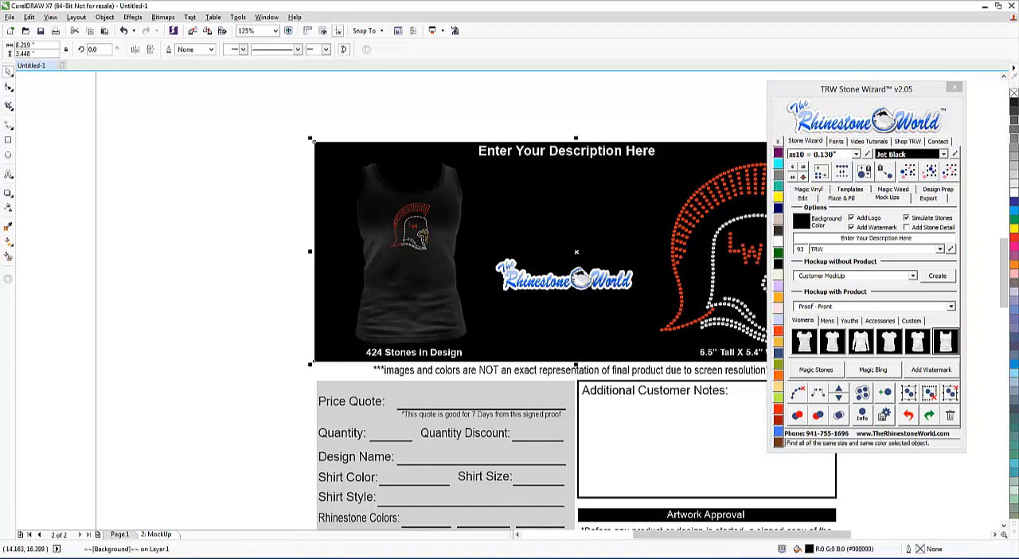
left_click(1014, 129)
left_click(616, 86)
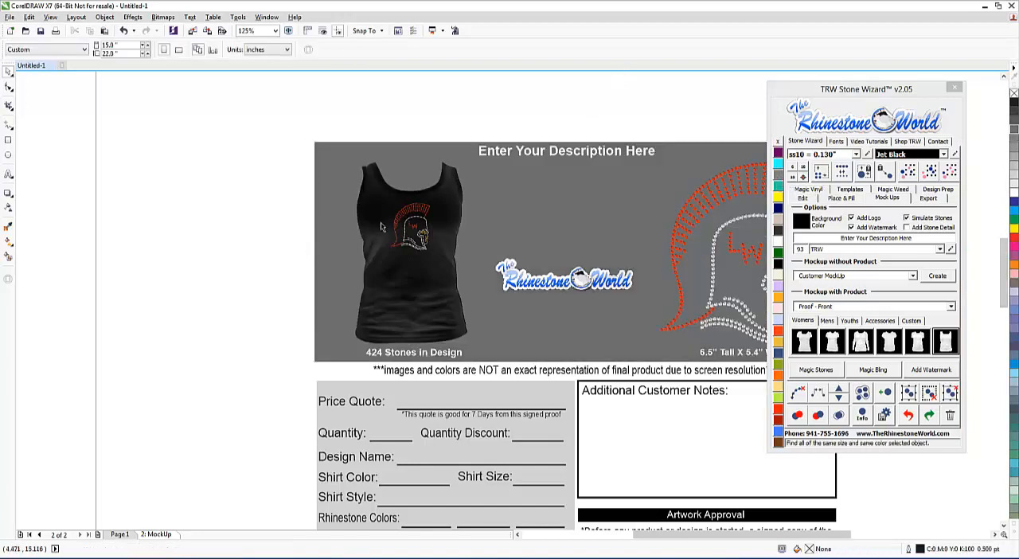
Step: Inspect the rhinestone helmet on the tank top and the enlarged design in the mockup banner up close
scroll(383, 225, "down", 1)
scroll(386, 222, "up", 4)
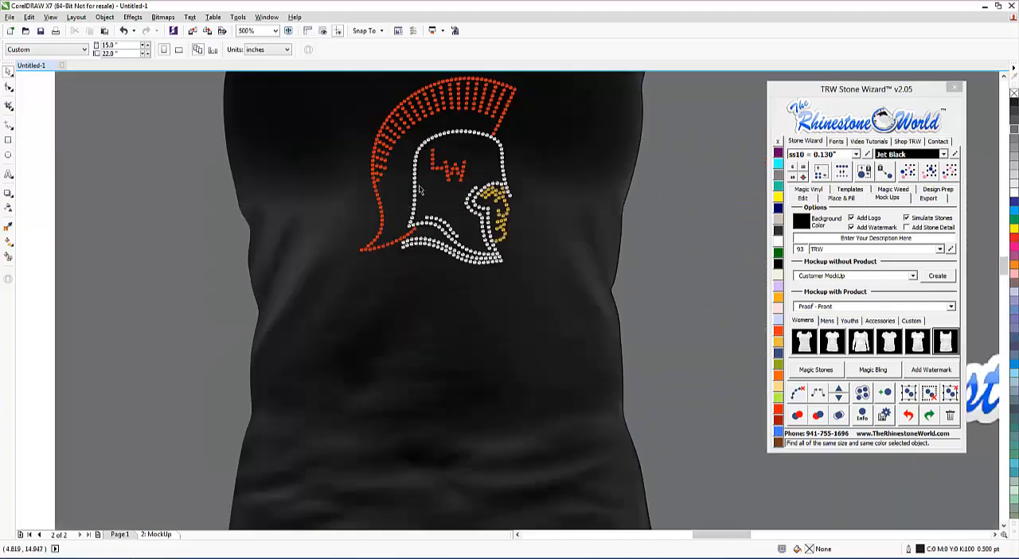
scroll(473, 166, "up", 2)
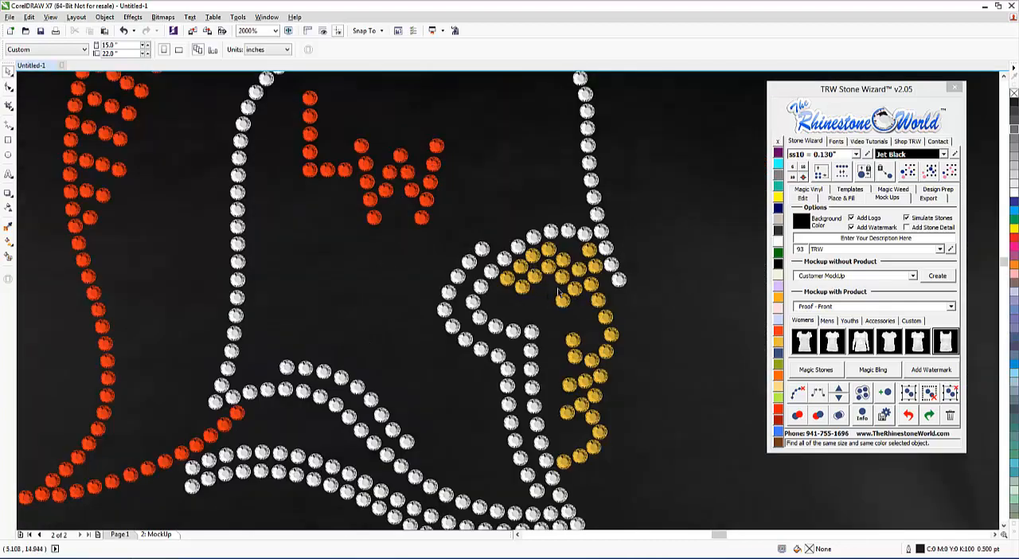
scroll(503, 281, "down", 2)
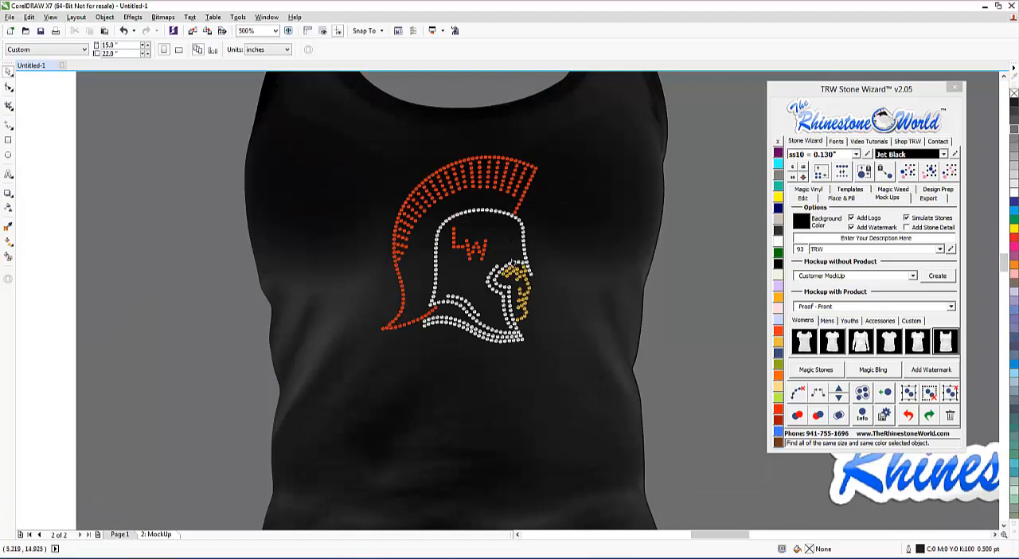
scroll(596, 253, "down", 4)
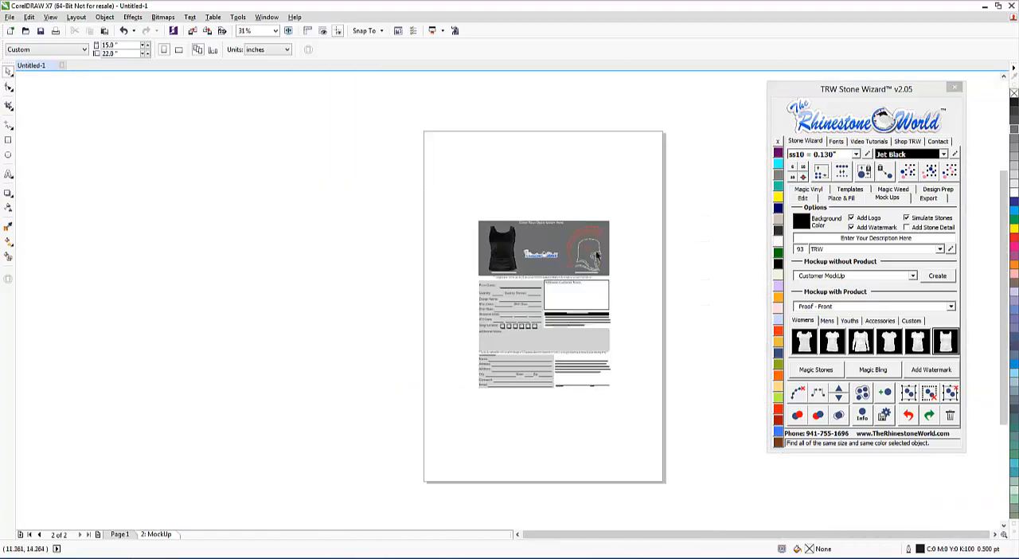
scroll(596, 253, "up", 3)
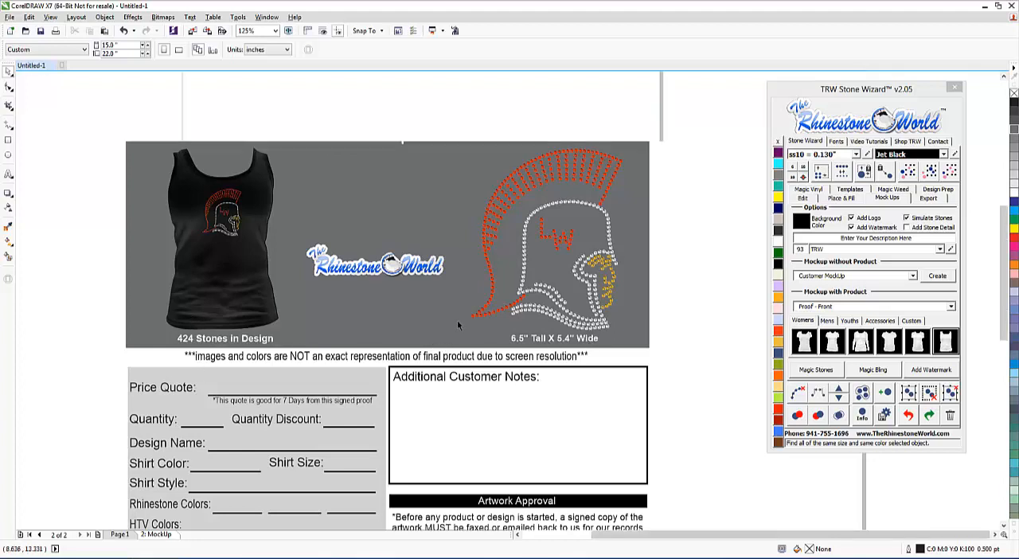
Step: Examine the proof form's order details, customer notes, artwork approval, customer information and signature sections
scroll(442, 460, "down", 1)
scroll(446, 460, "up", 1)
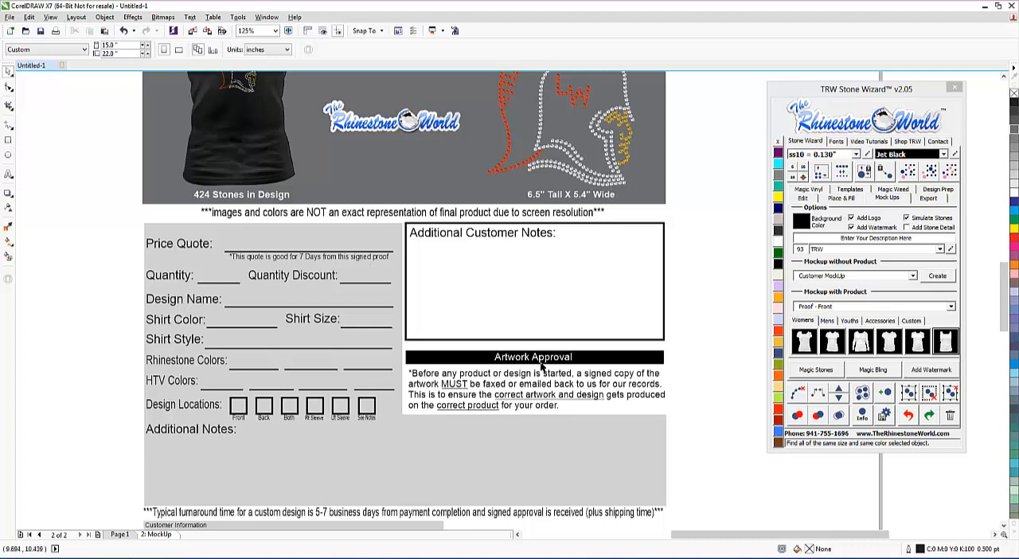
scroll(573, 301, "down", 1)
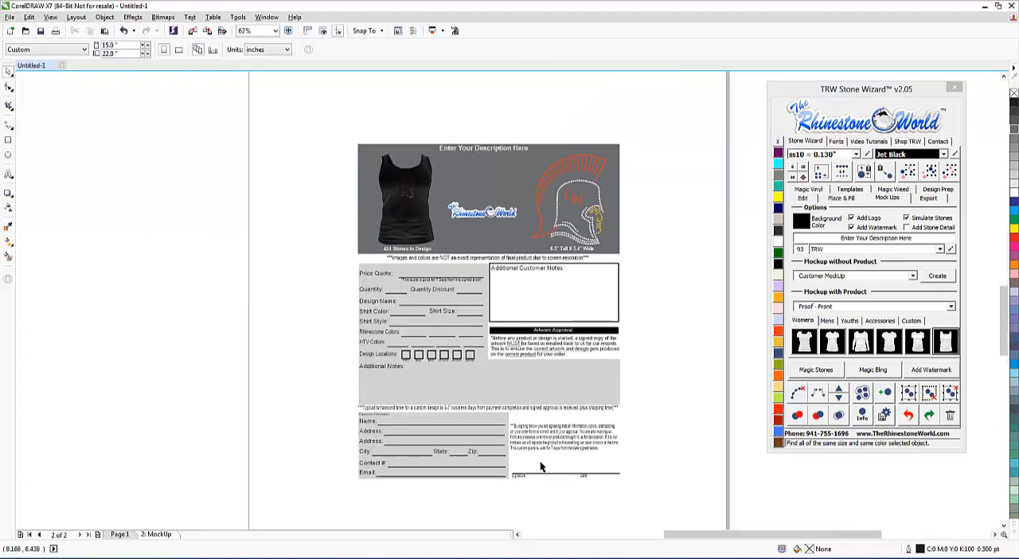
scroll(540, 466, "up", 1)
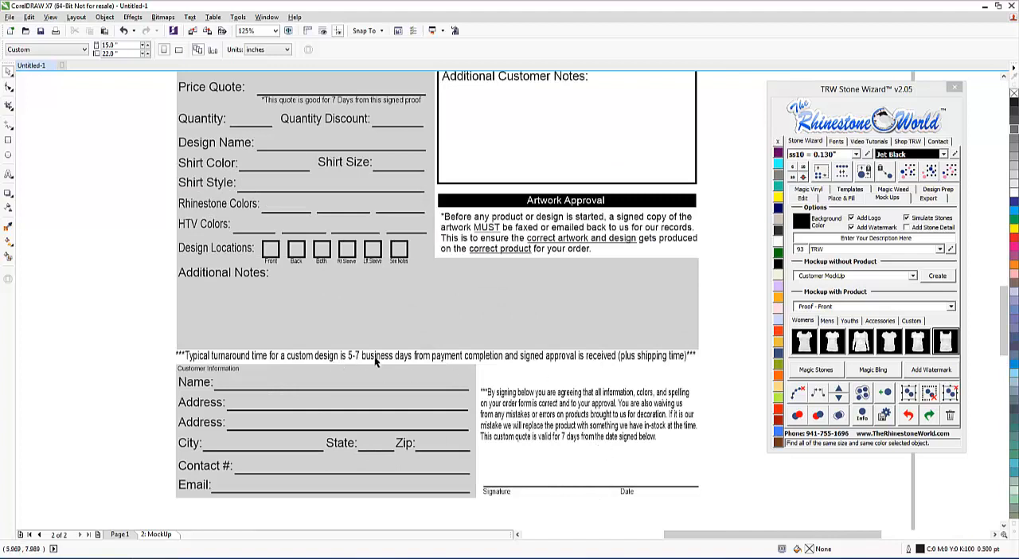
scroll(494, 358, "down", 1)
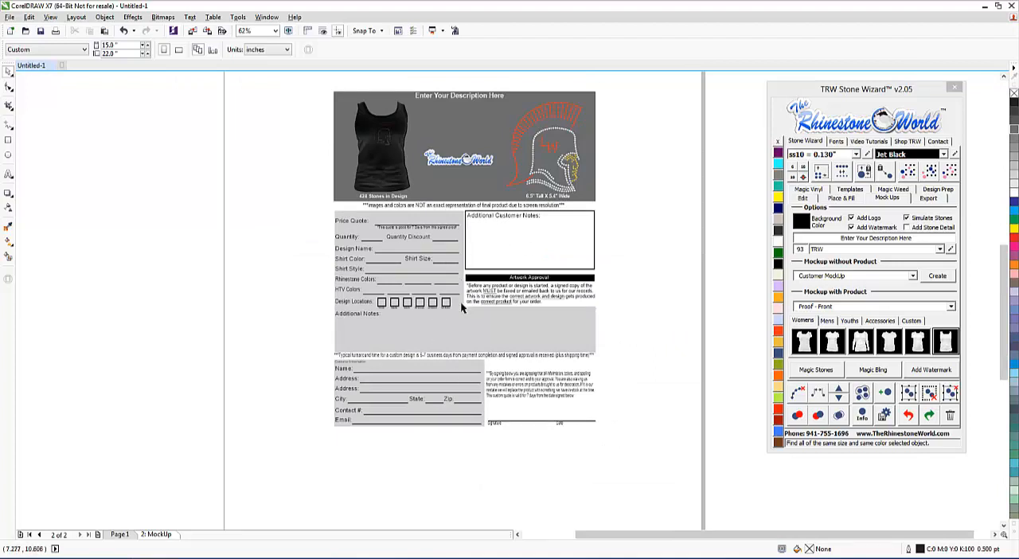
scroll(425, 355, "up", 1)
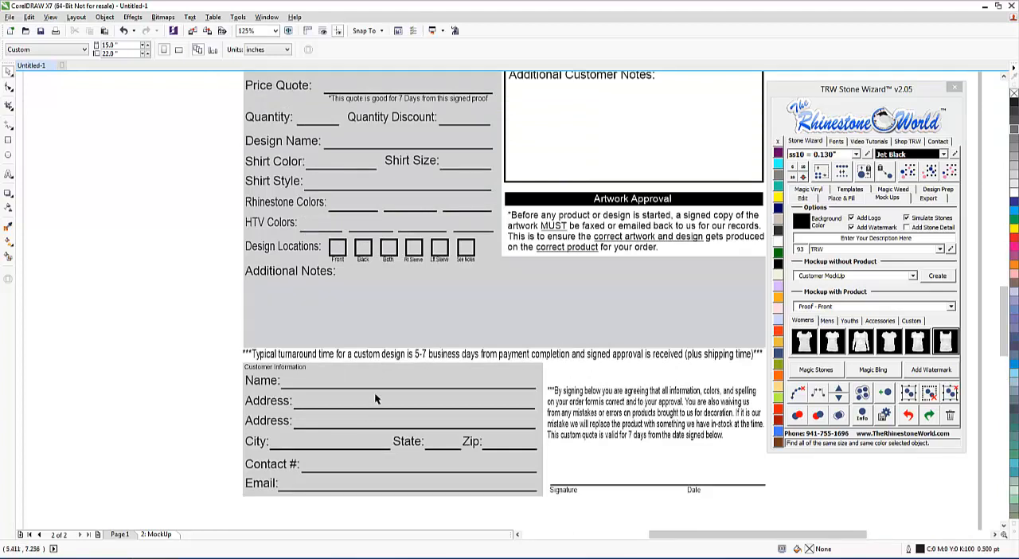
scroll(539, 275, "down", 1)
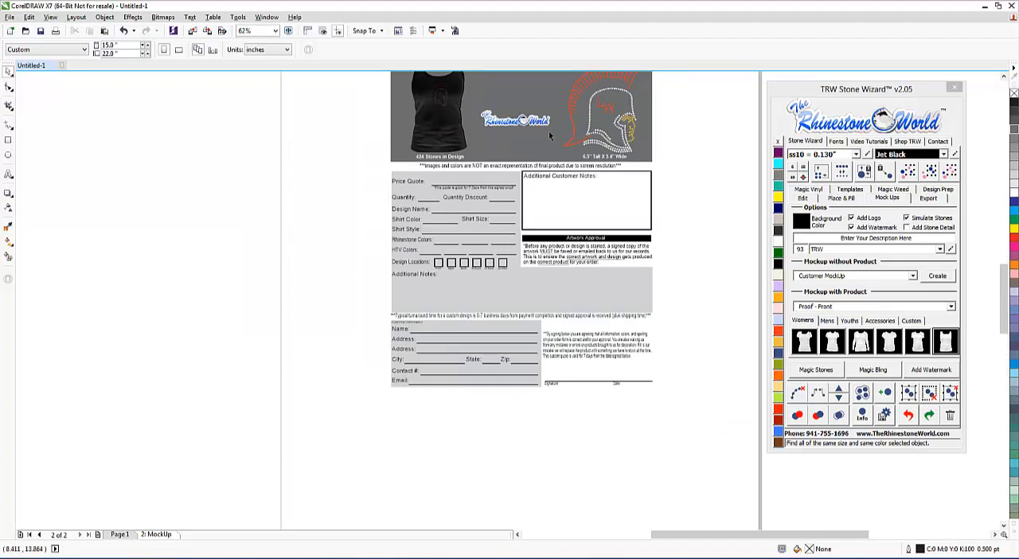
scroll(549, 135, "up", 1)
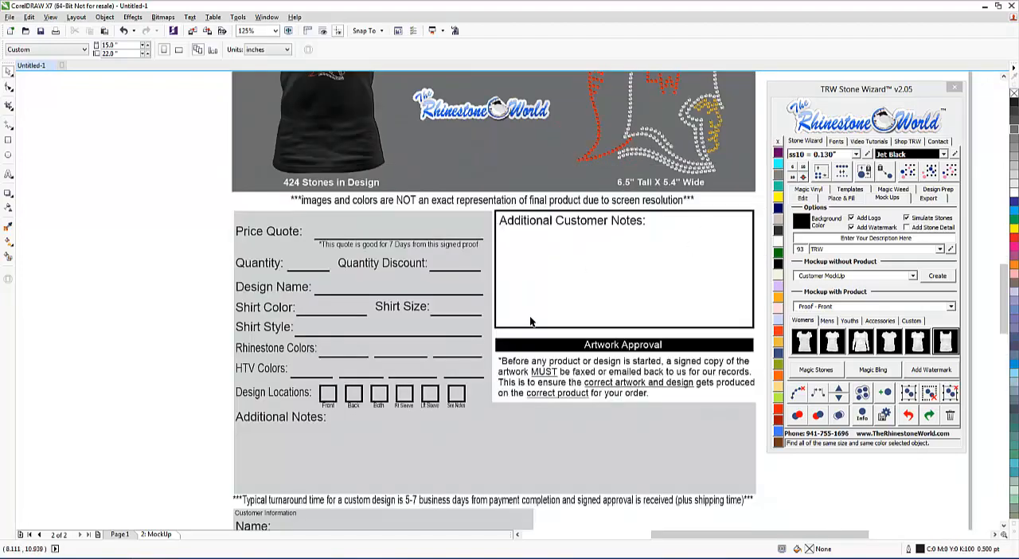
scroll(549, 303, "down", 1)
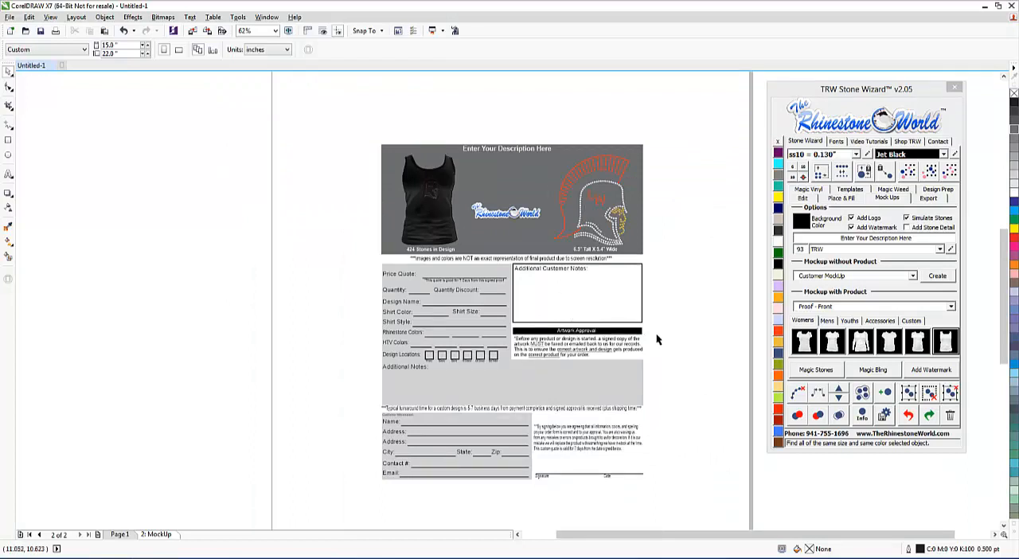
Step: Change the typical turnaround time in the proof form's note to 4 business days
scroll(470, 408, "up", 2)
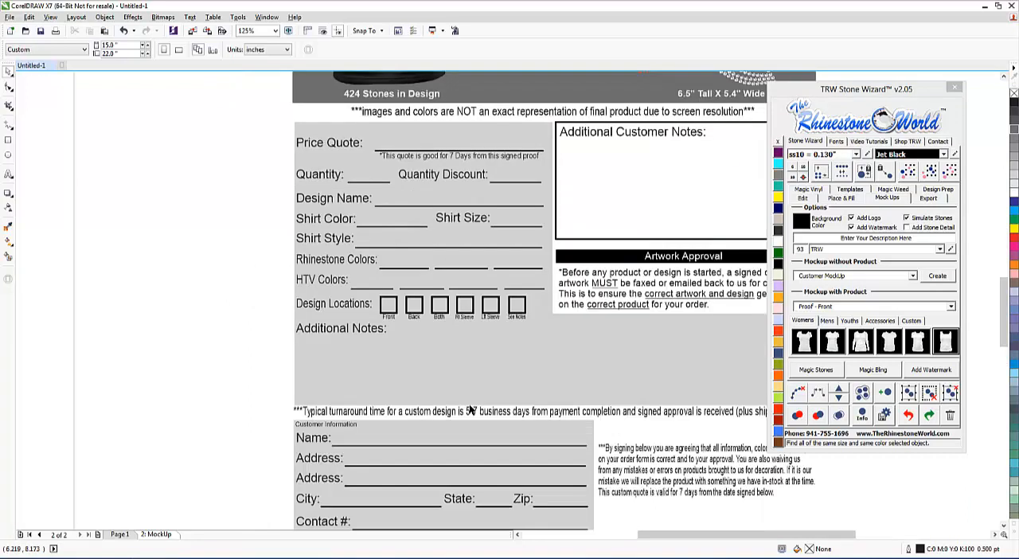
double_click(483, 414)
left_click_drag(485, 414, 462, 415)
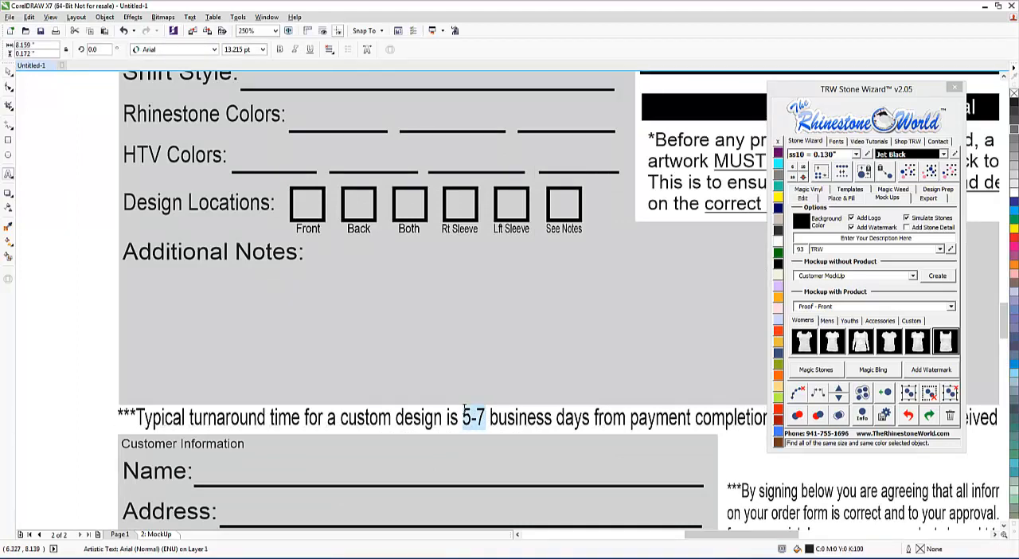
type("4")
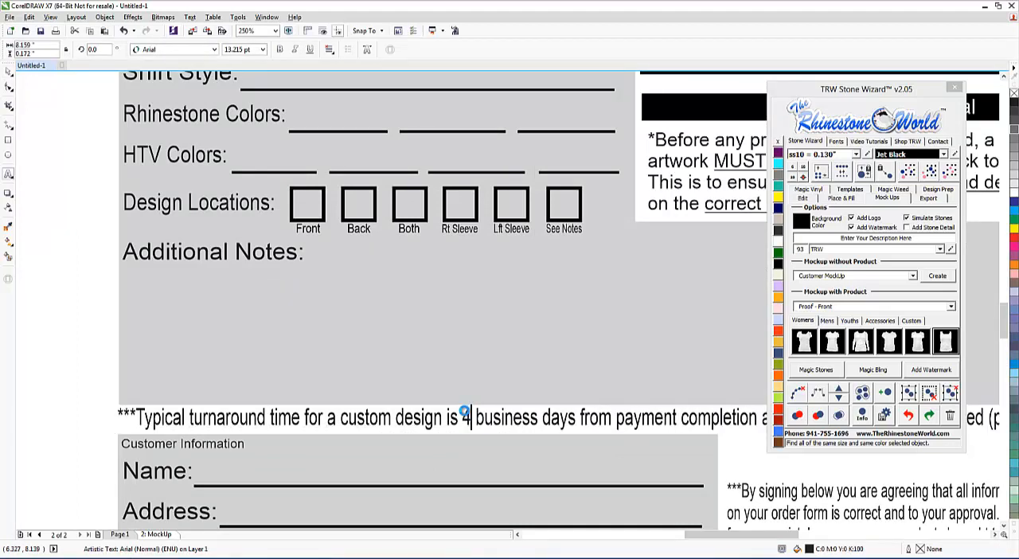
left_click(8, 71)
Step: Review the proof form's artwork approval text, edited turnaround note and signature disclaimer
scroll(529, 304, "down", 2)
scroll(716, 229, "up", 1)
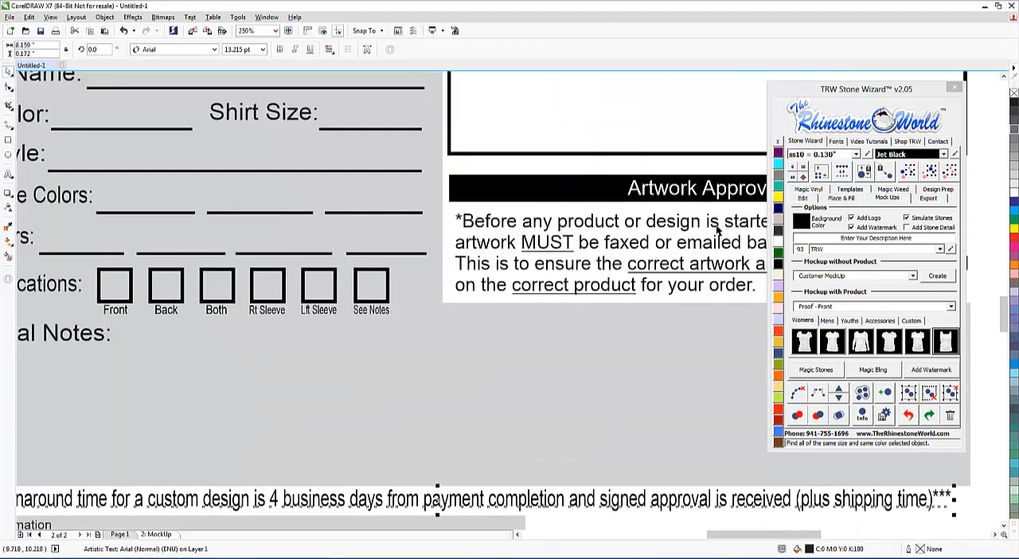
scroll(446, 286, "down", 1)
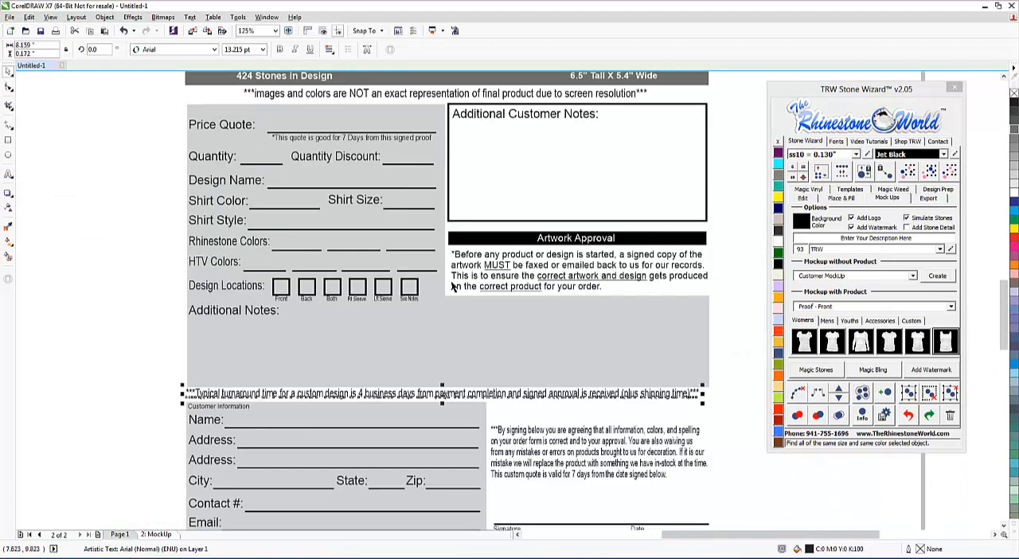
scroll(454, 287, "down", 1)
left_click(618, 292)
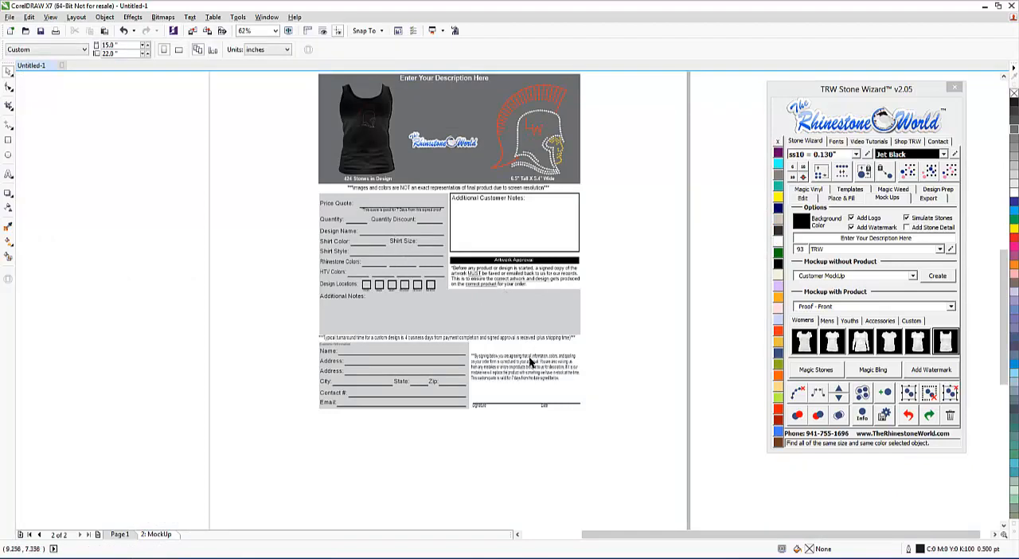
scroll(524, 370, "up", 1)
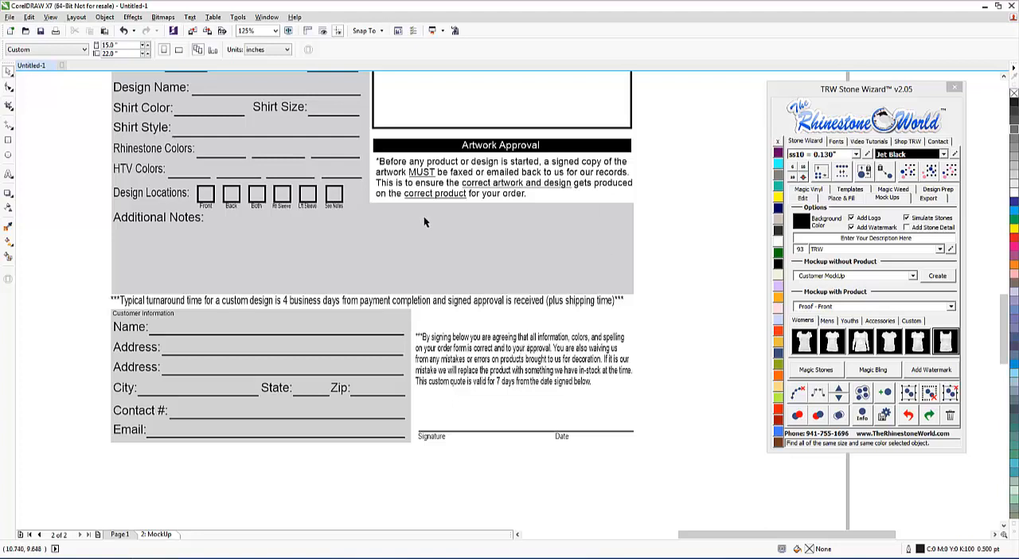
Step: Delete the MockUp page from the untitled document and dismiss the file notification
scroll(442, 259, "down", 1)
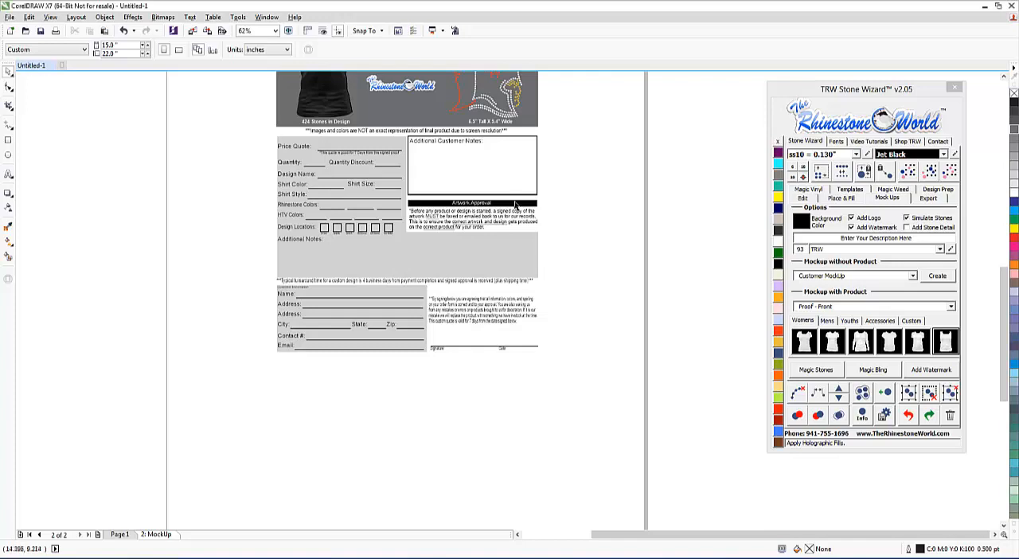
scroll(562, 276, "down", 2)
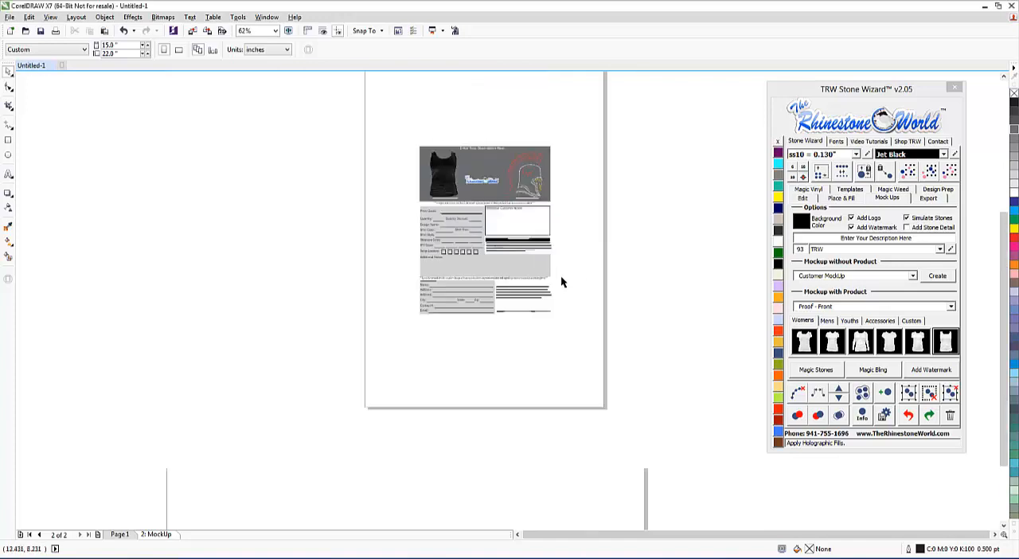
scroll(516, 213, "up", 2)
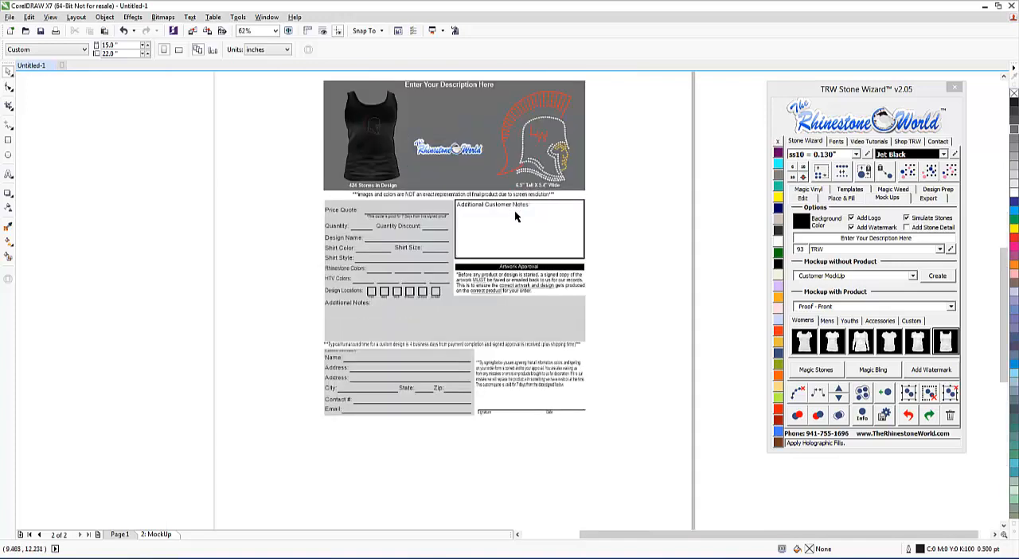
right_click(169, 538)
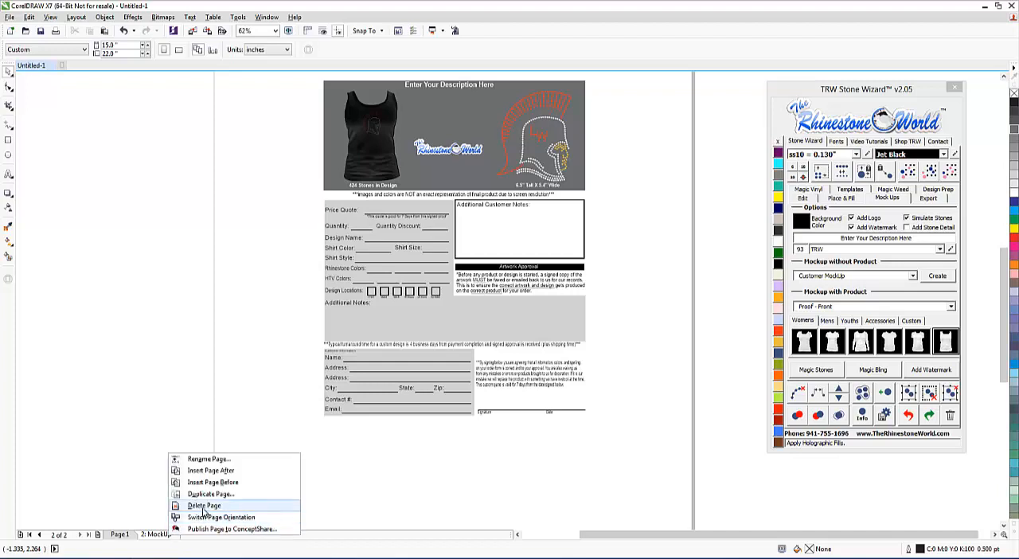
left_click(203, 510)
scroll(190, 342, "down", 2)
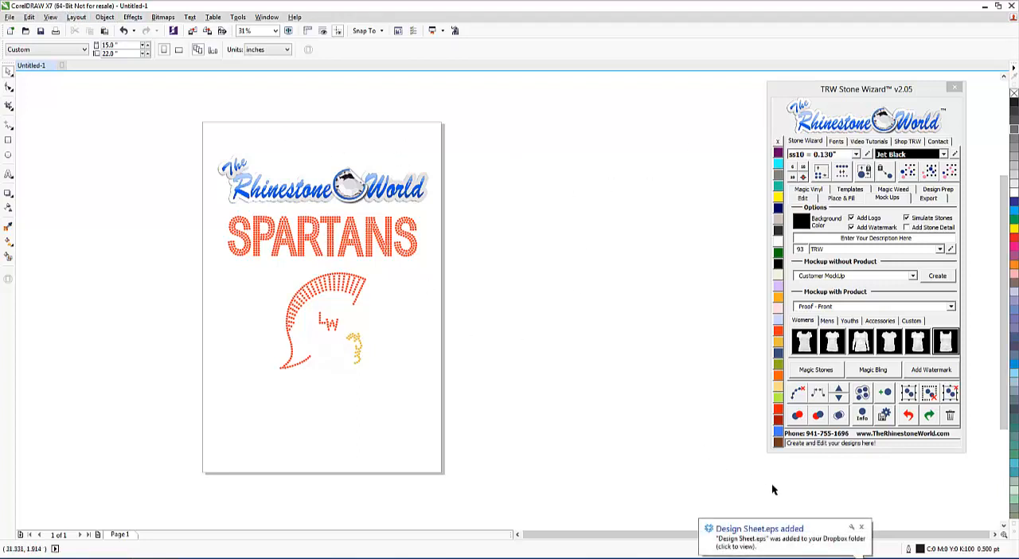
left_click(861, 527)
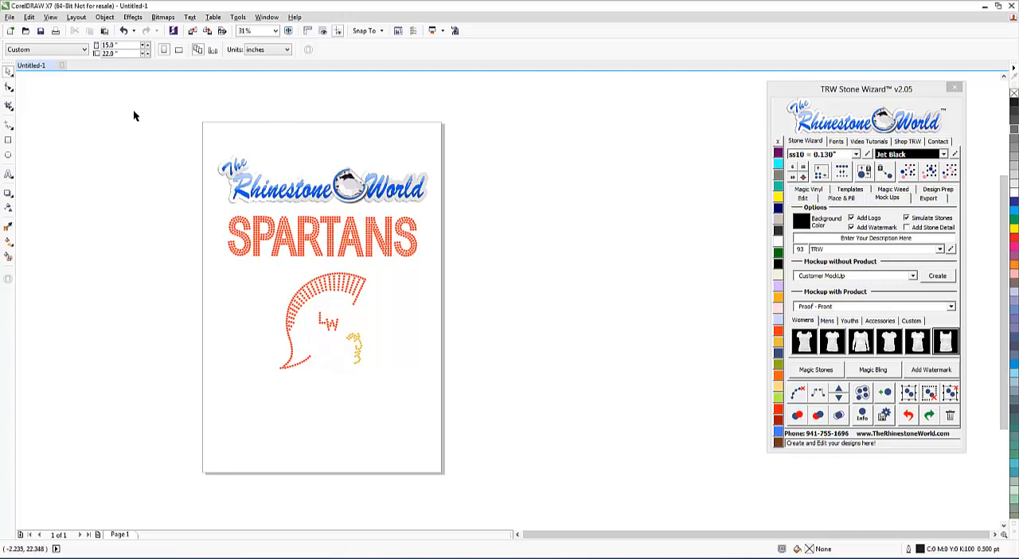
Step: Start opening a drawing and browse on drive C: to the user profile's AppData\Roaming folder
left_click(10, 16)
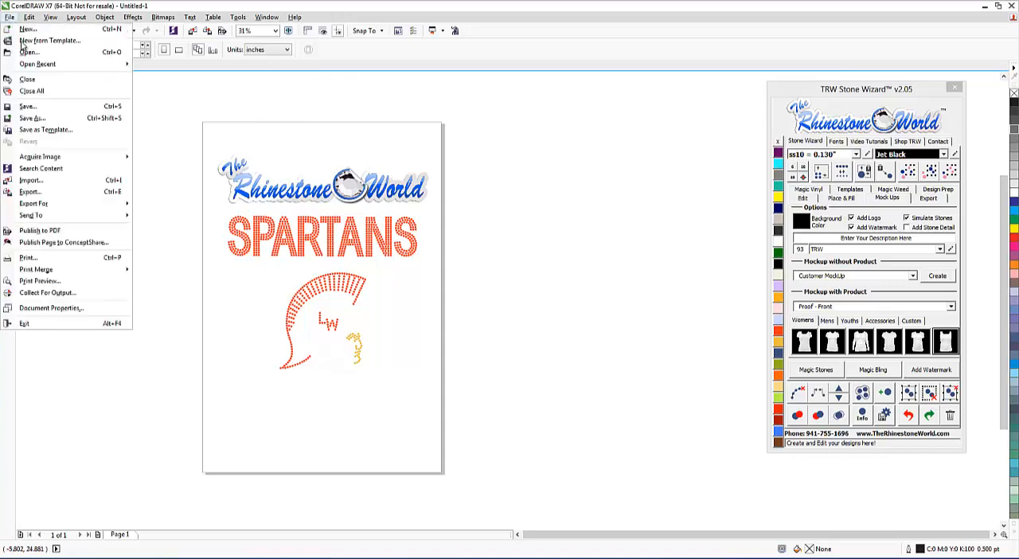
left_click(30, 59)
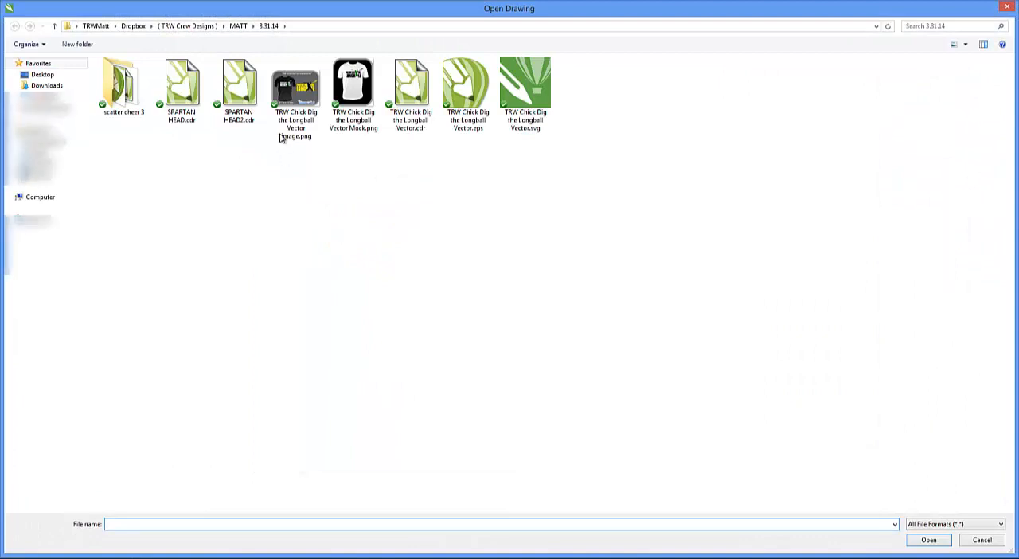
left_click(54, 206)
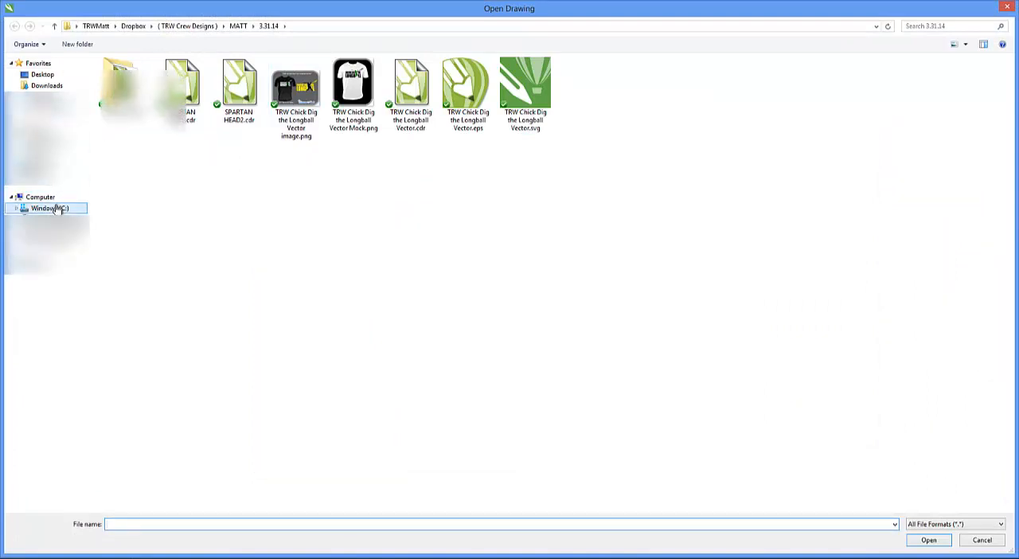
double_click(138, 165)
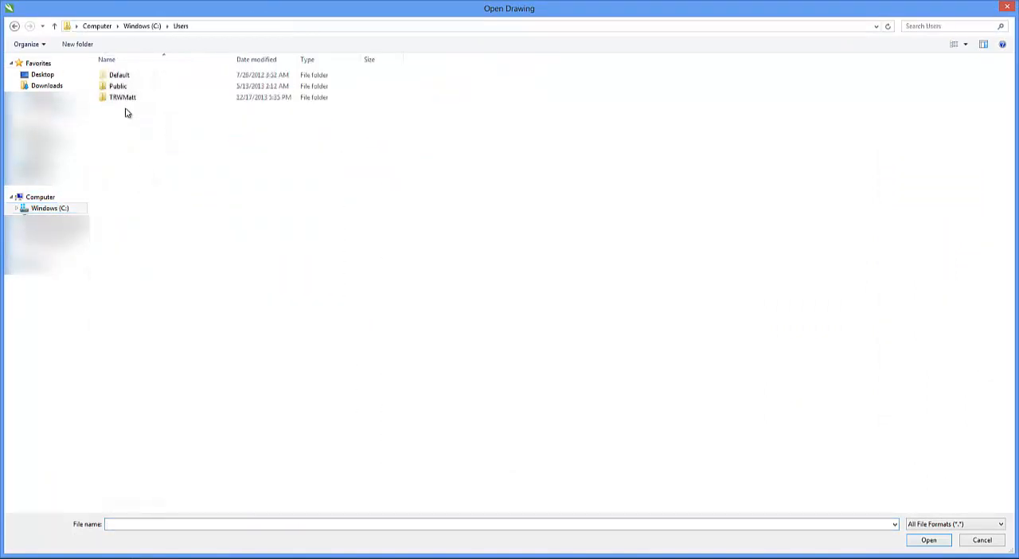
double_click(125, 97)
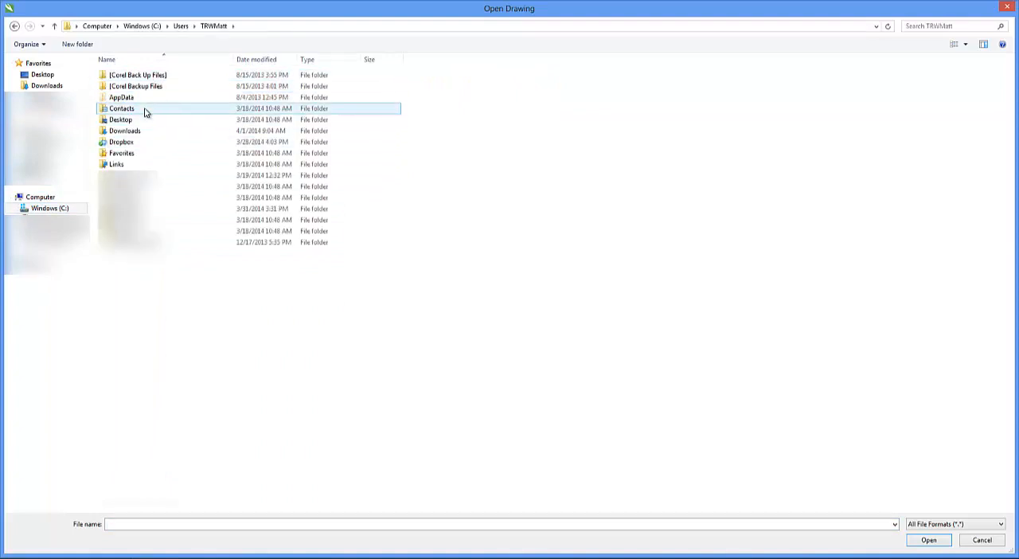
double_click(145, 100)
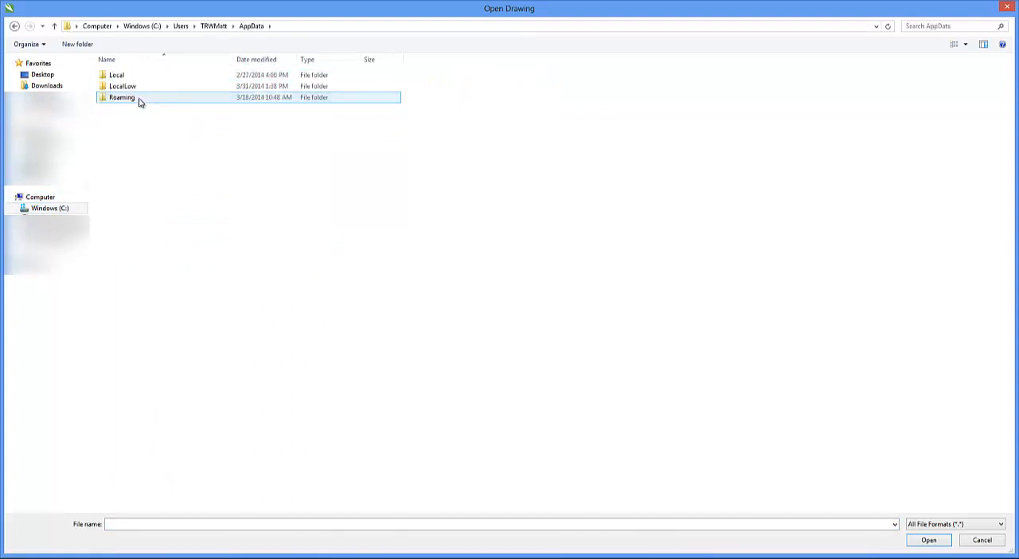
double_click(139, 99)
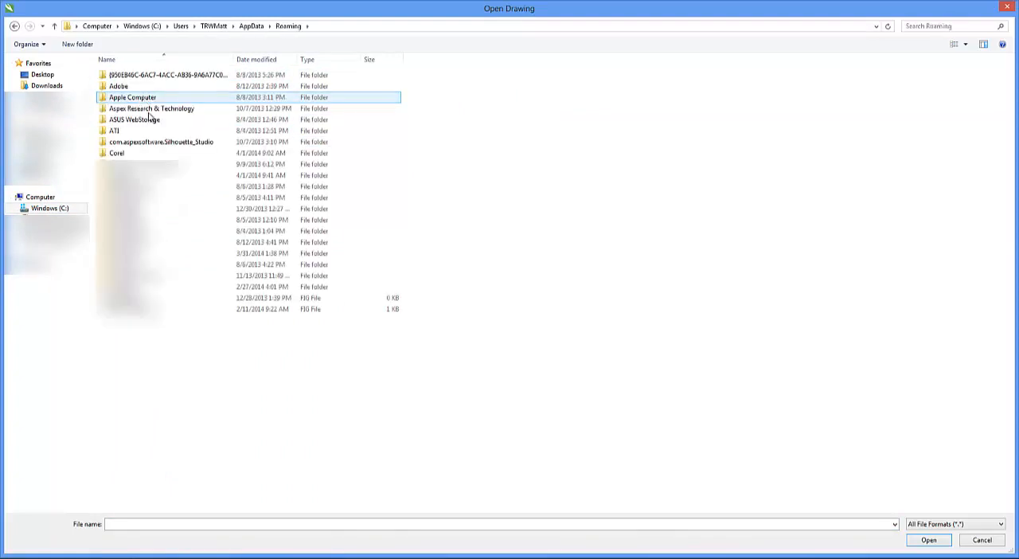
Step: Open Template_SingleFrontProof_Basic.cdr from Corel\Custom Data\TRWStoneWizard\MockUps\Templates
double_click(152, 154)
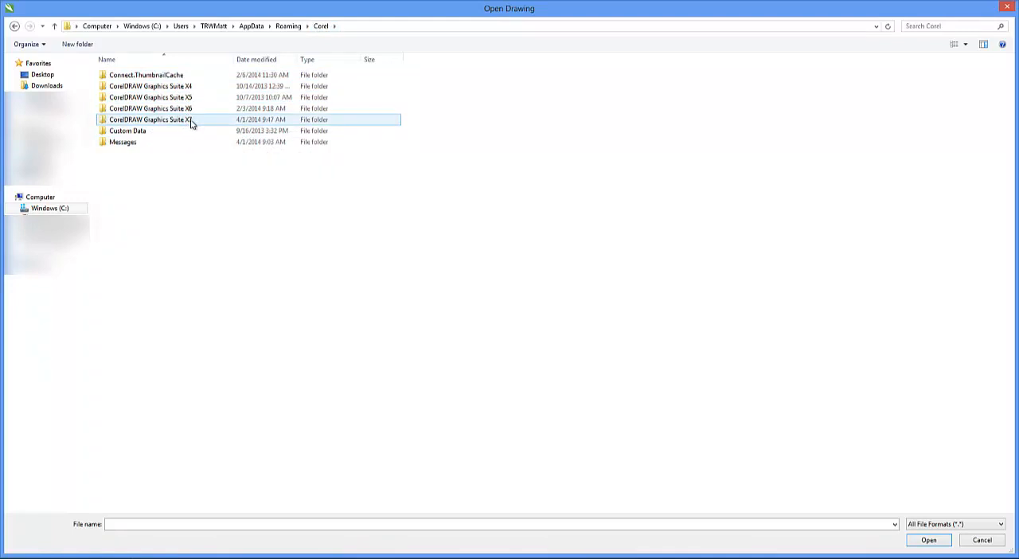
double_click(167, 130)
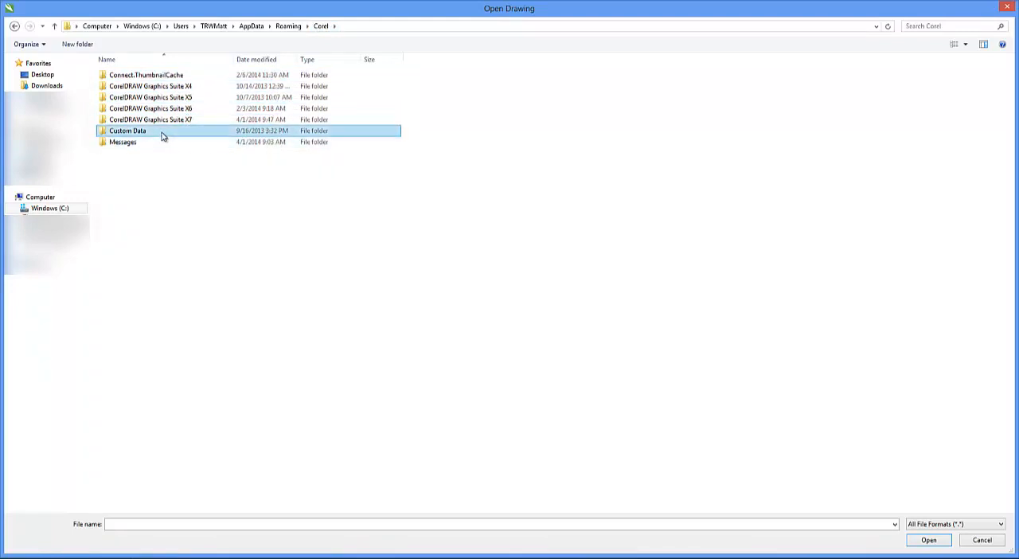
double_click(158, 77)
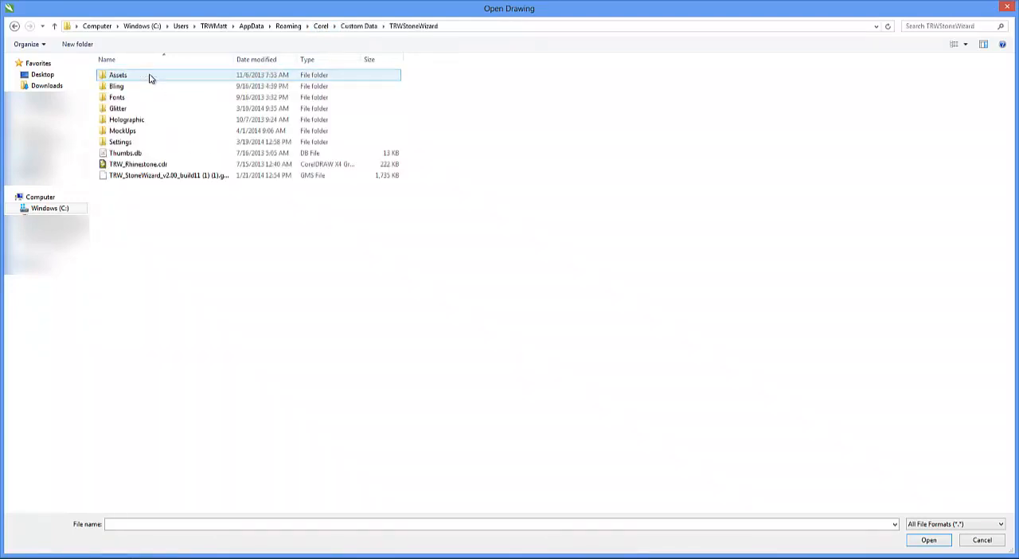
double_click(138, 131)
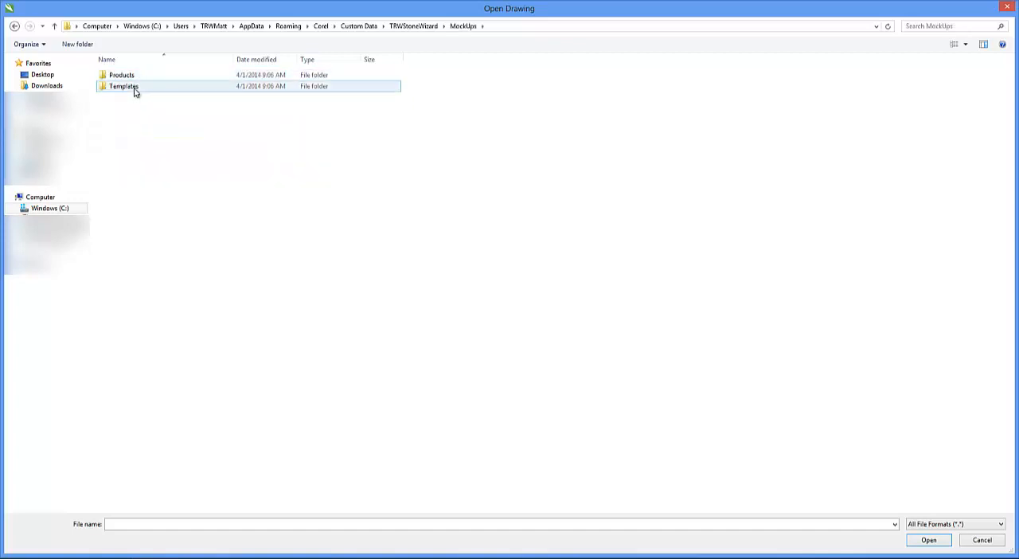
left_click(134, 90)
double_click(135, 88)
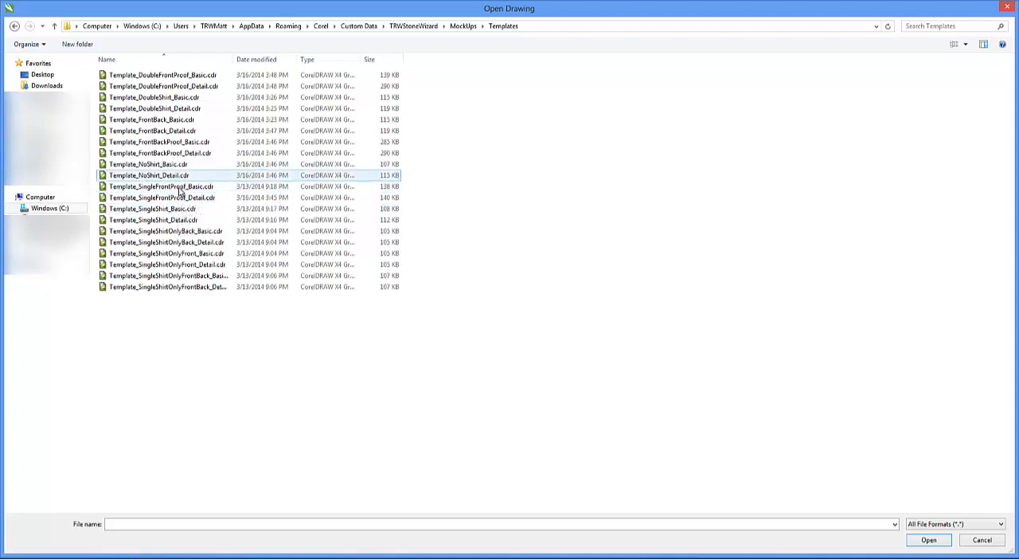
left_click(176, 190)
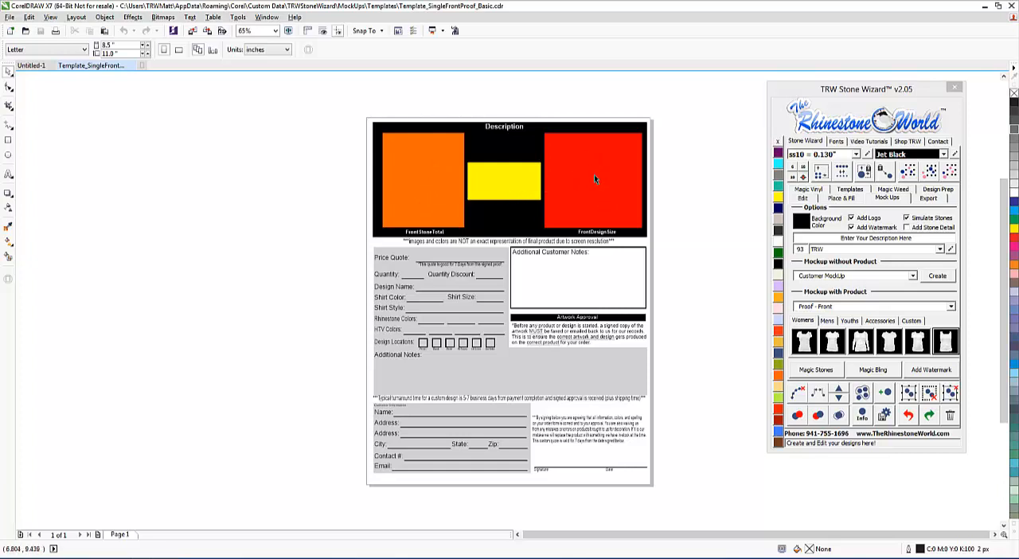
Step: Rearrange the template banner by moving the red placeholder beside the orange one and the yellow placeholder to the upper space at its far side
scroll(602, 145, "up", 2)
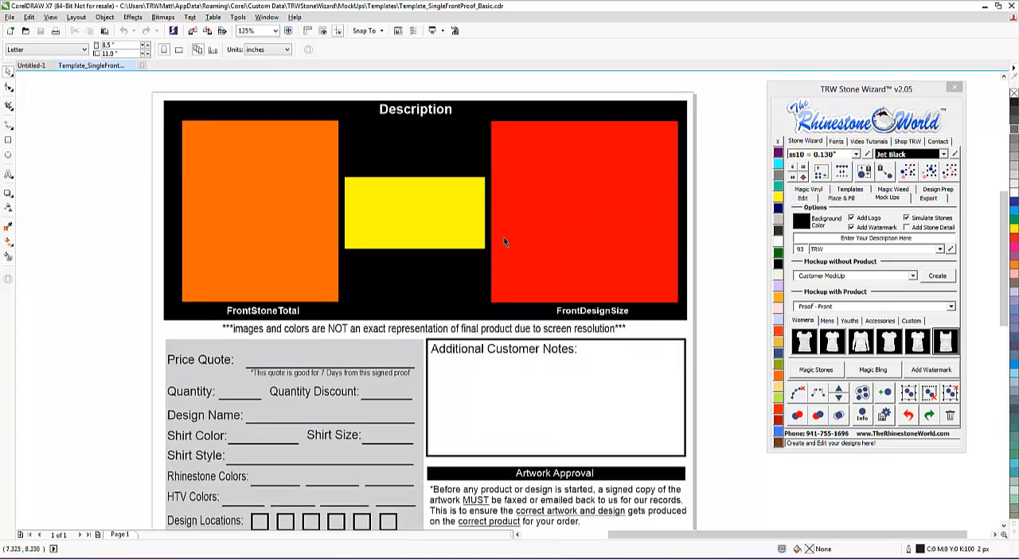
left_click(415, 211)
left_click_drag(419, 215, 702, 212)
left_click_drag(571, 227, 425, 228)
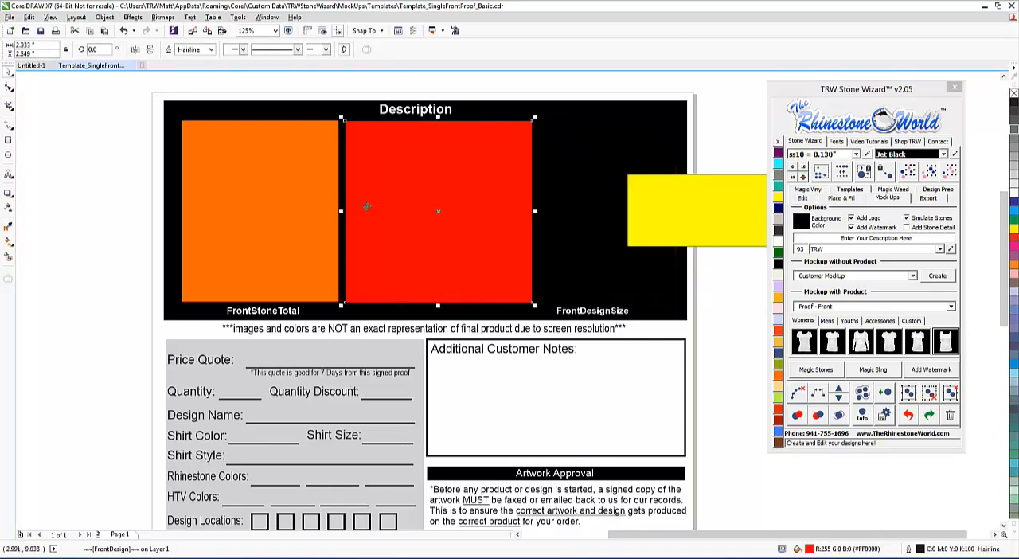
left_click_drag(646, 223, 573, 163)
left_click(710, 217)
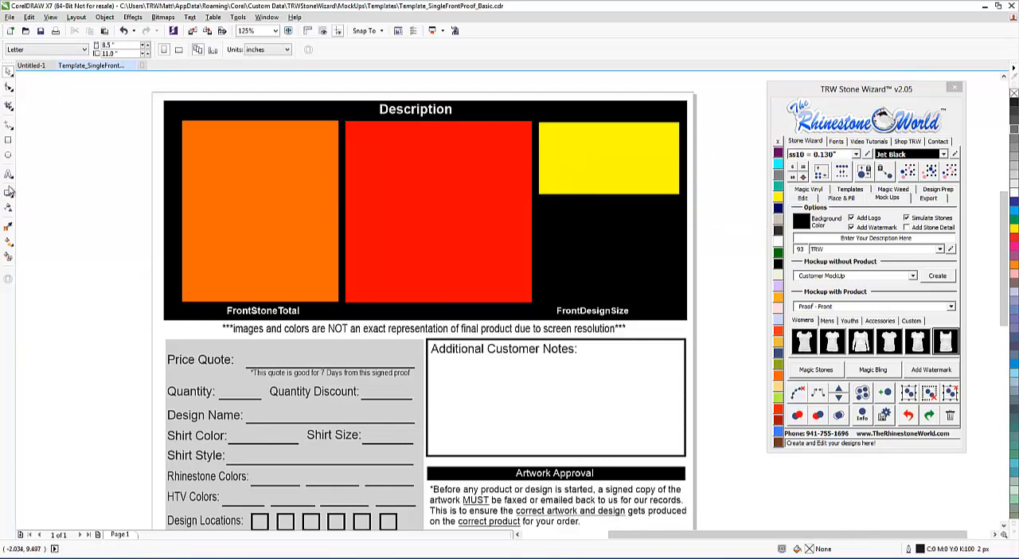
Step: Add the artistic text "TRW STONE WIZARD" on the blank area beside the proof page
scroll(441, 211, "down", 2)
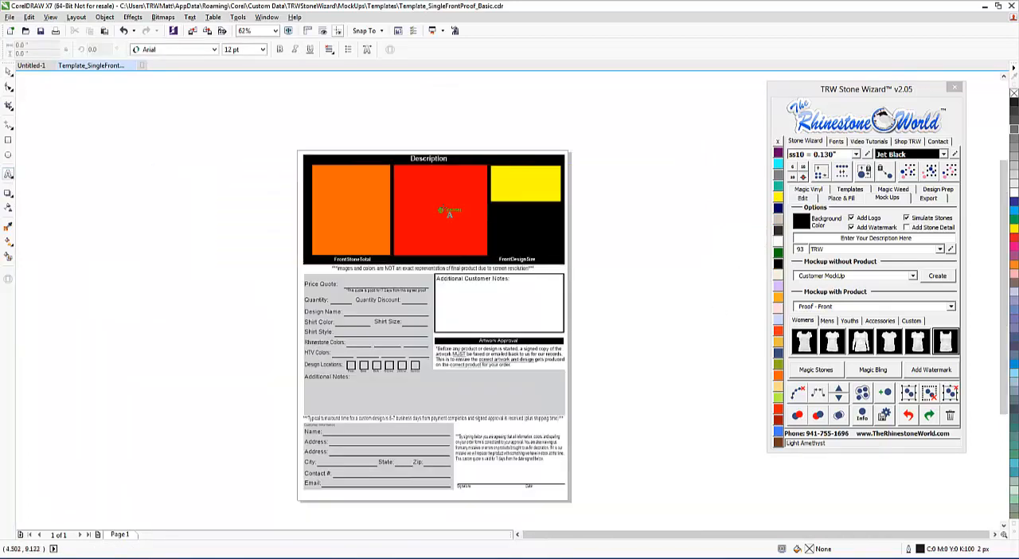
left_click(617, 200)
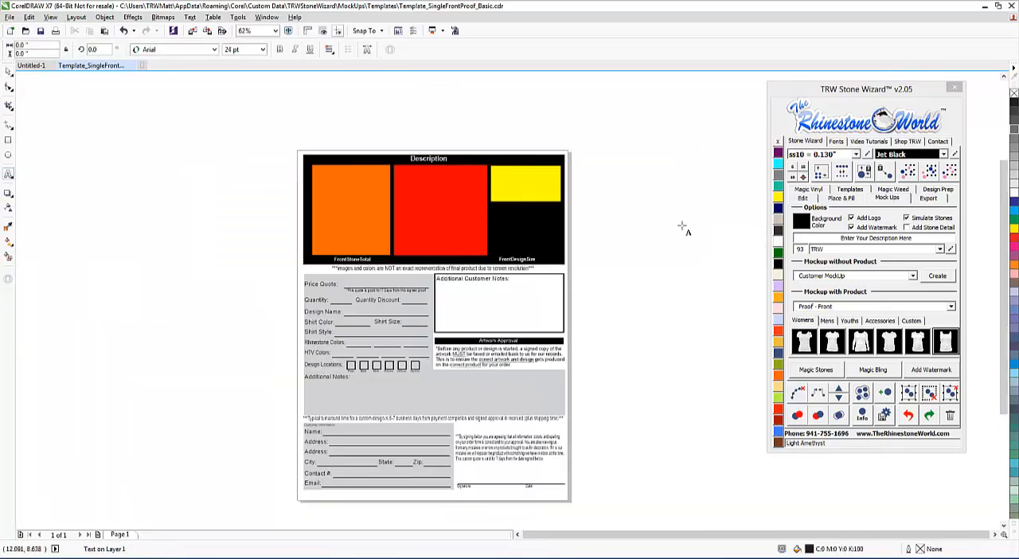
type("TRW STONE WI")
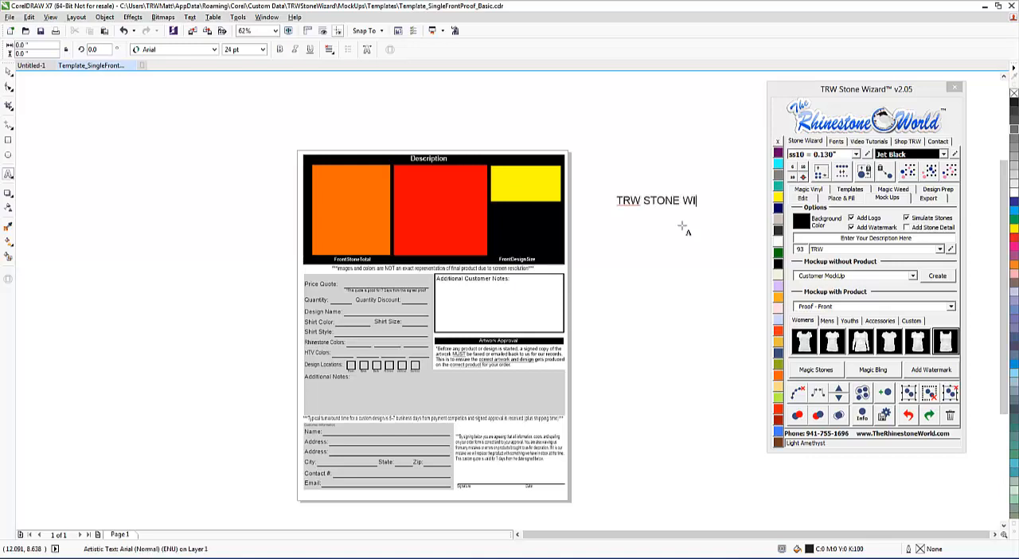
type("X")
key("BackSpace")
type("ZARD")
left_click(8, 71)
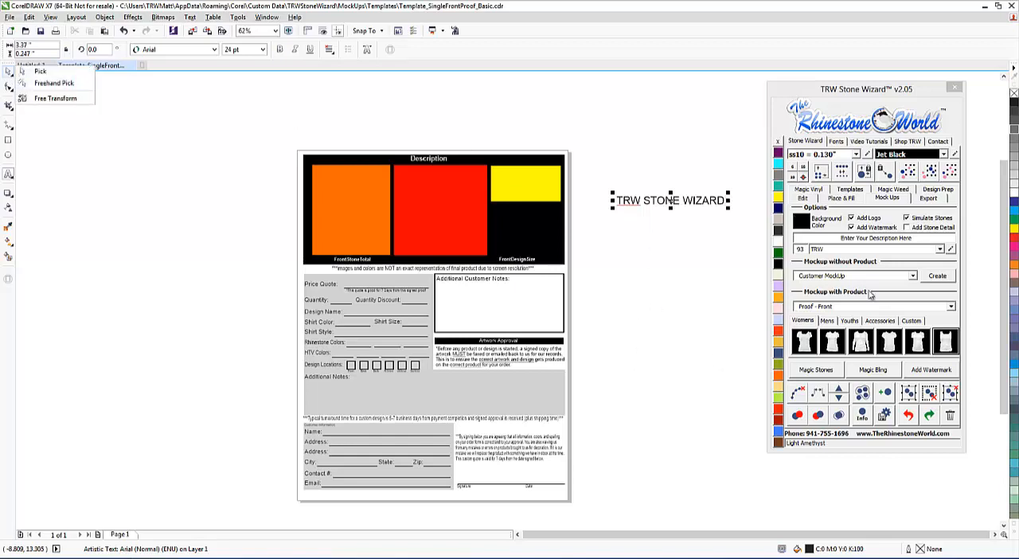
Step: Find the Impact font for the new text, apply it and color the text Crystal
left_click(836, 143)
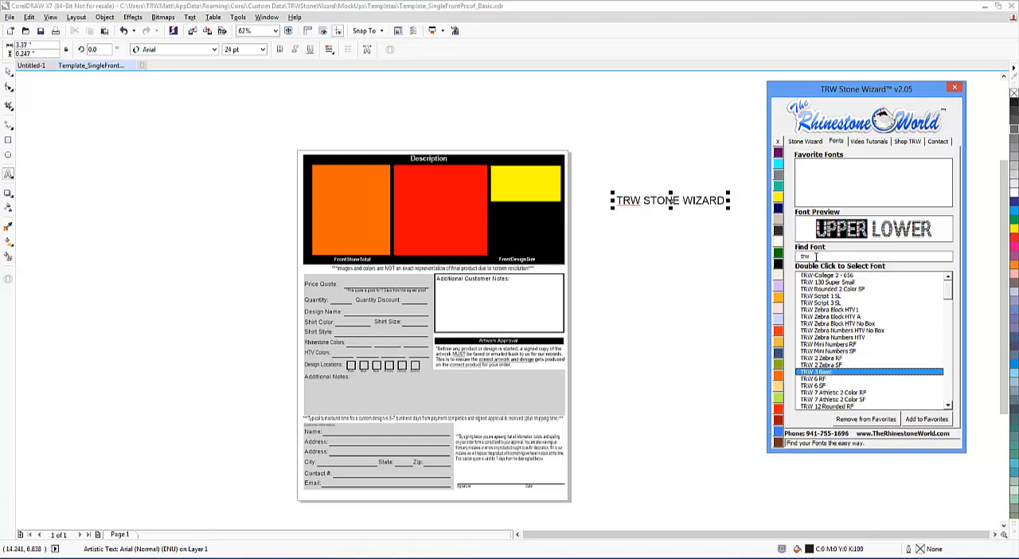
type("IMP")
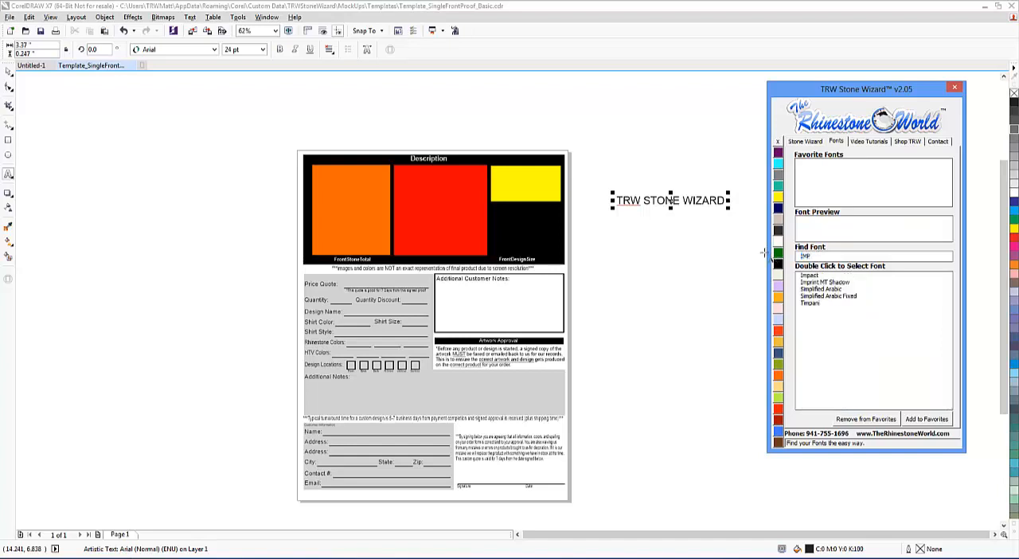
double_click(805, 275)
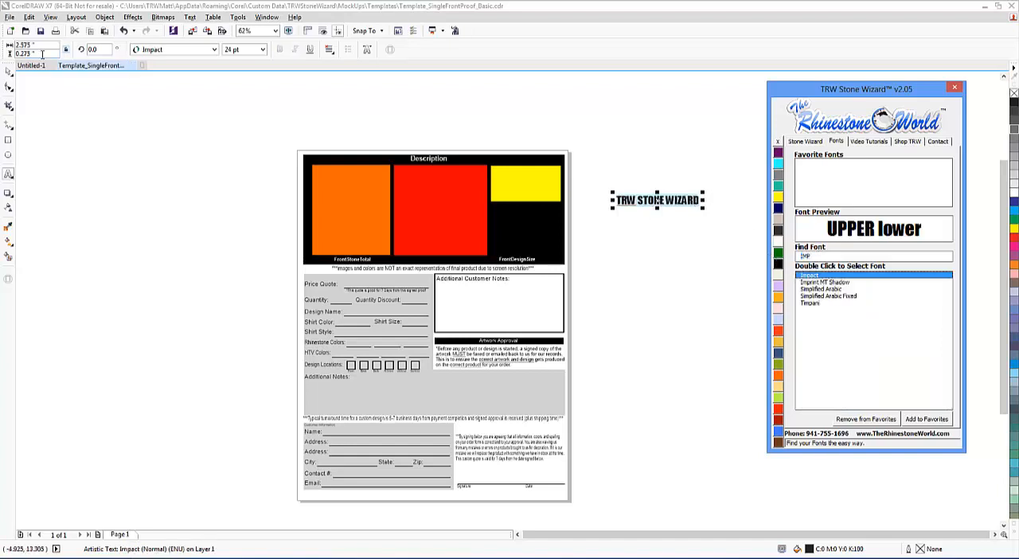
left_click(778, 242)
Step: Move the text below the yellow placeholder and scale it to about 20.4 pt to fit the placeholder's width
left_click_drag(671, 205, 549, 208)
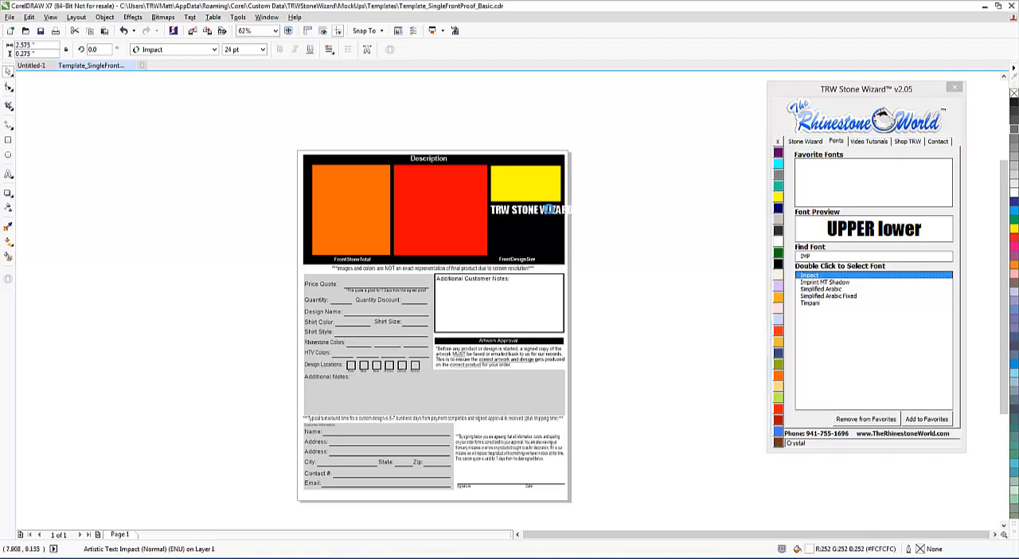
scroll(548, 208, "up", 2)
scroll(548, 208, "up", 2)
left_click_drag(649, 237, 598, 254)
Step: Duplicate the text line beneath the original and replace the copy's wording with "2.05 IS AWESOME"
left_click_drag(591, 222, 316, 300)
right_click(581, 286)
double_click(586, 284)
type("2.0")
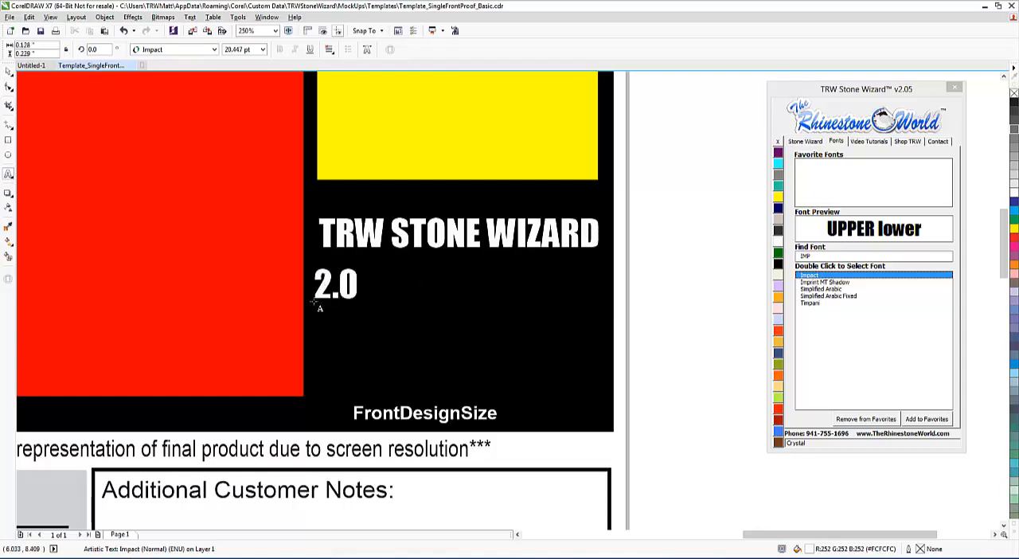
type("5 I")
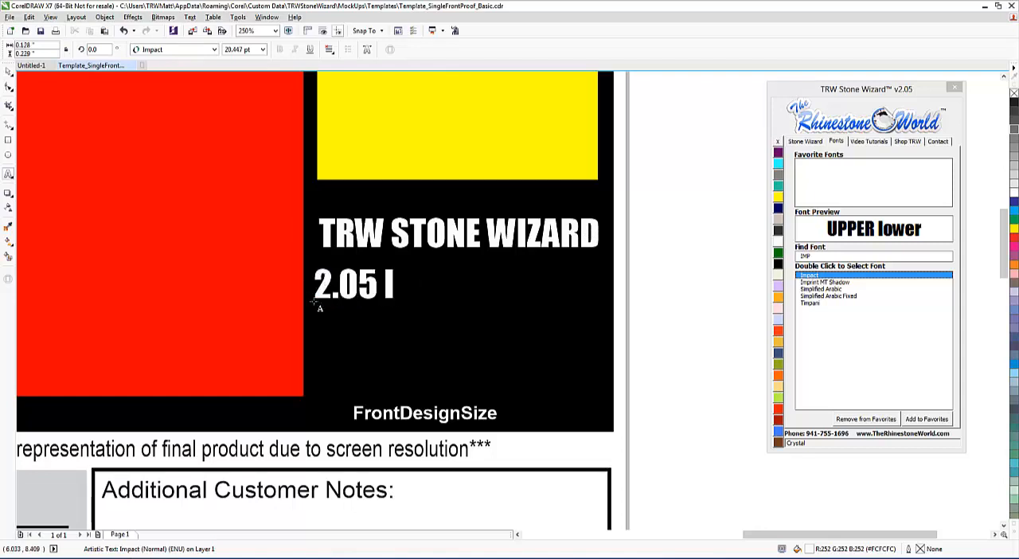
type("S AWESOME")
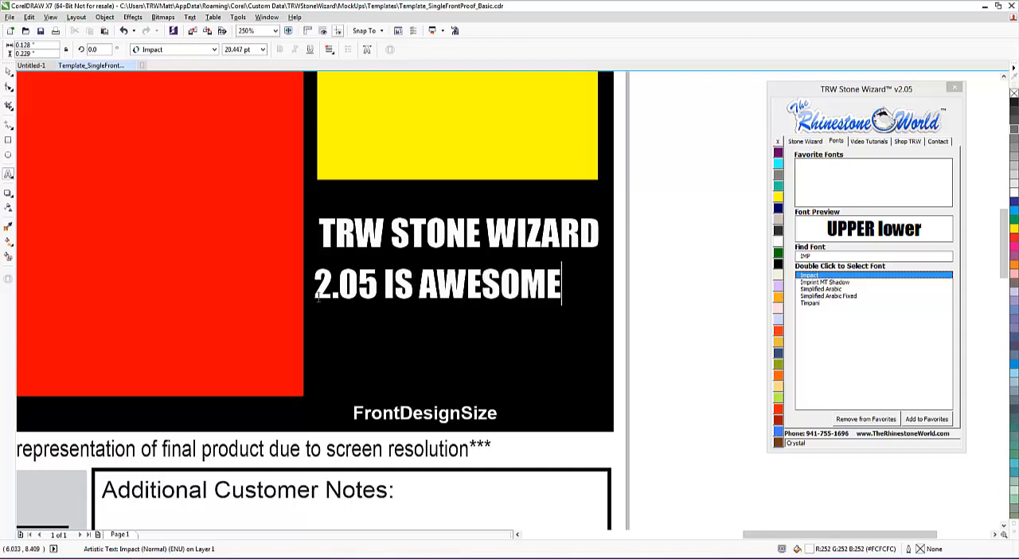
key("Escape")
Step: Scale the "2.05 IS AWESOME" line to about 23.5 pt so its width matches the line above
left_click(8, 72)
left_click_drag(567, 310, 593, 308)
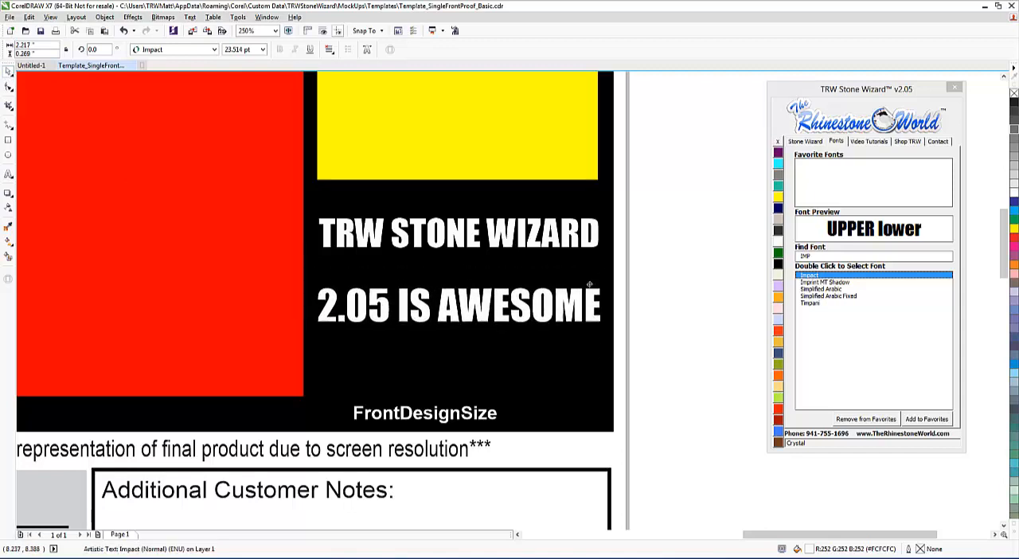
Step: Move the "TRW STONE WIZARD" line down so it sits just above the "2.05 IS AWESOME" line
left_click_drag(586, 238, 585, 255)
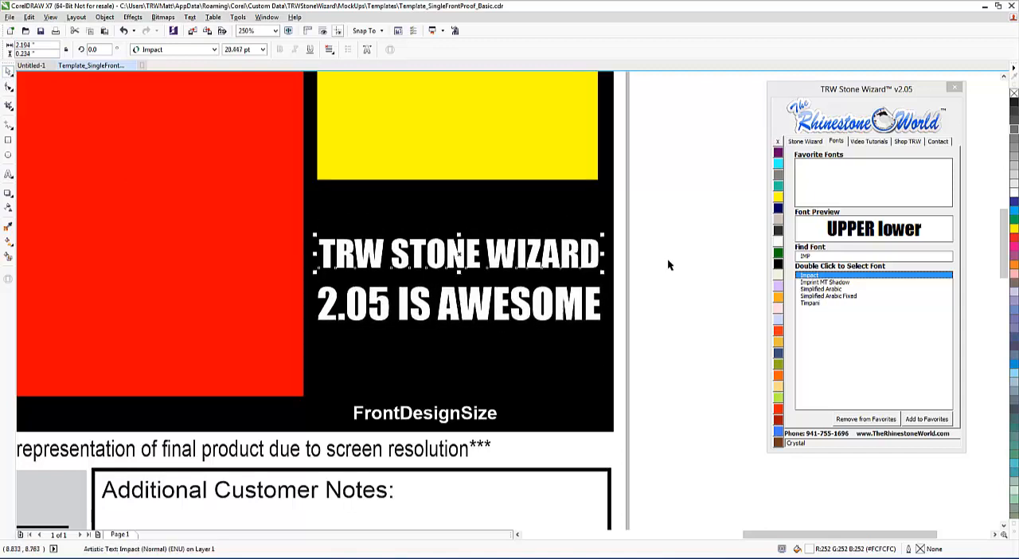
left_click(667, 259)
scroll(607, 295, "down", 3)
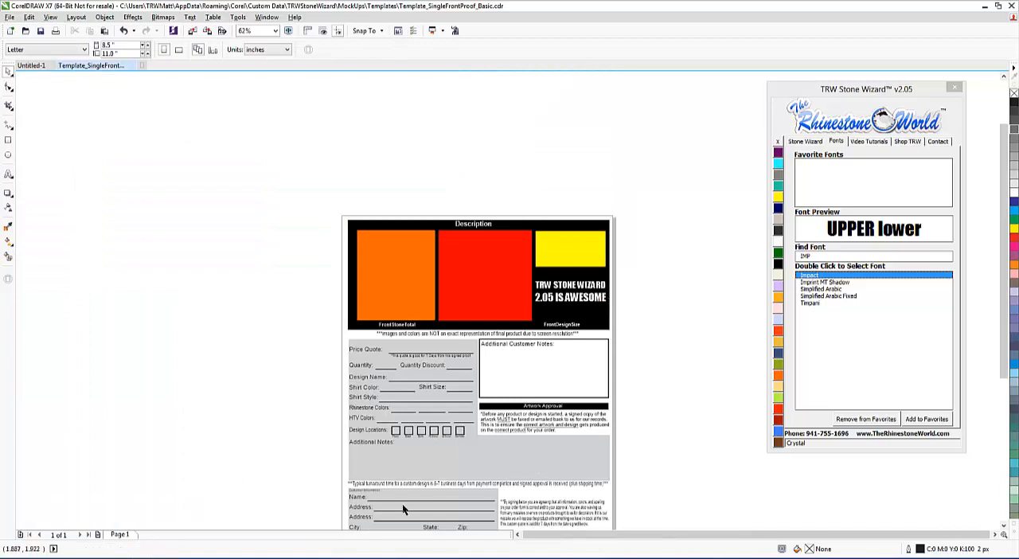
Step: Change the turnaround time in the note above Customer Information to 3-5 business days
scroll(402, 503, "up", 3)
left_click(553, 419)
double_click(553, 420)
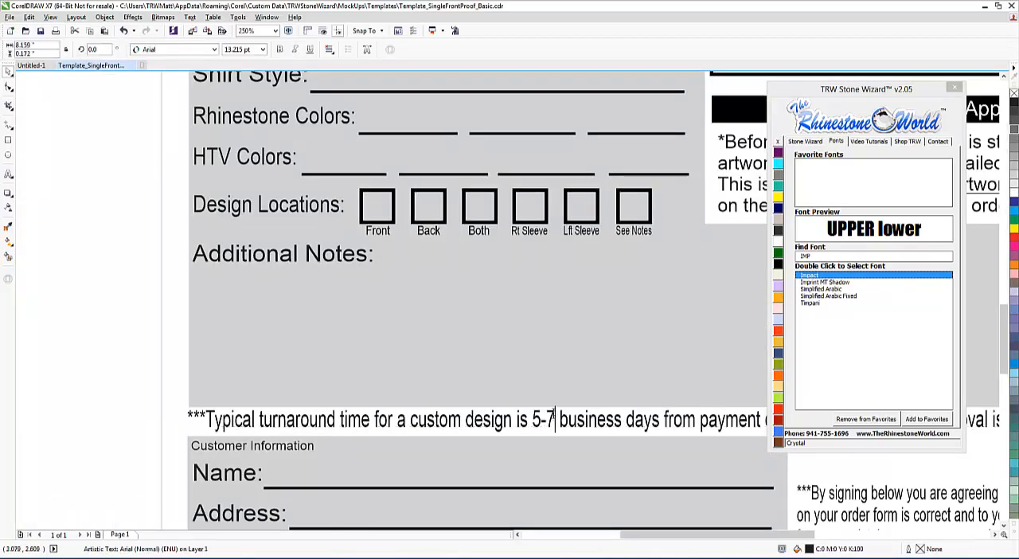
left_click_drag(554, 419, 532, 420)
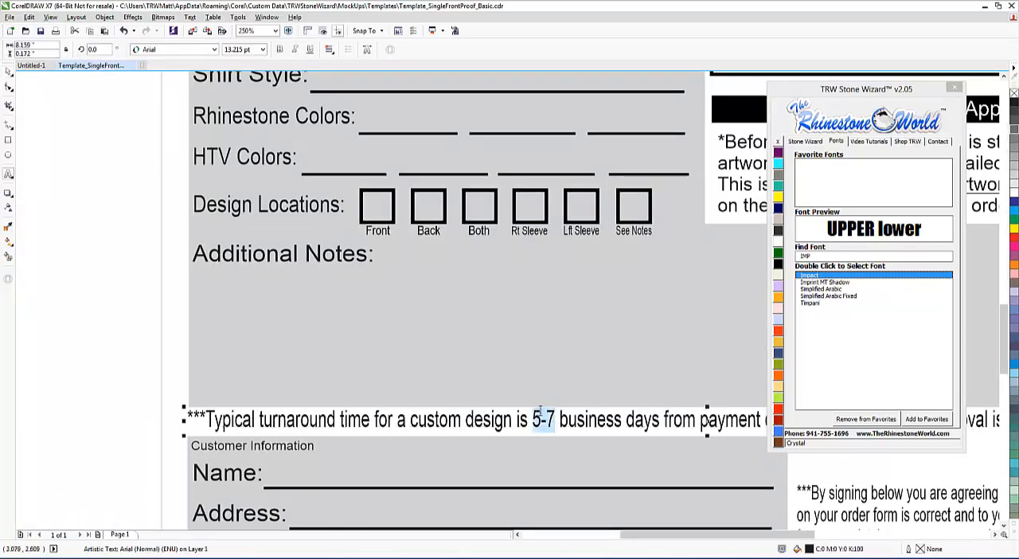
type("3-5")
left_click(510, 385)
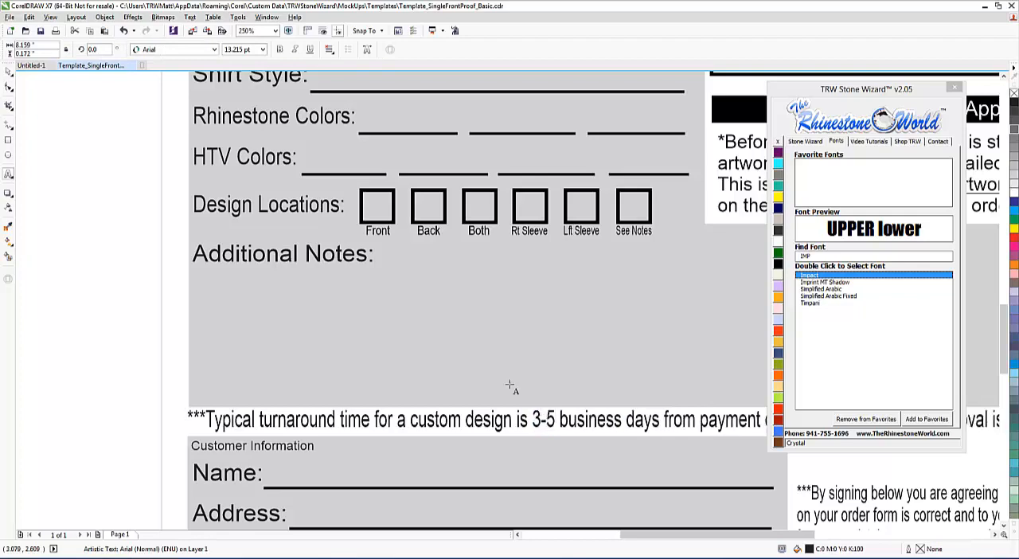
left_click(8, 70)
left_click(414, 323)
Step: Reword the "Price Quote:" label at the start of the order form as "TRW Quote:"
scroll(414, 325, "down", 3)
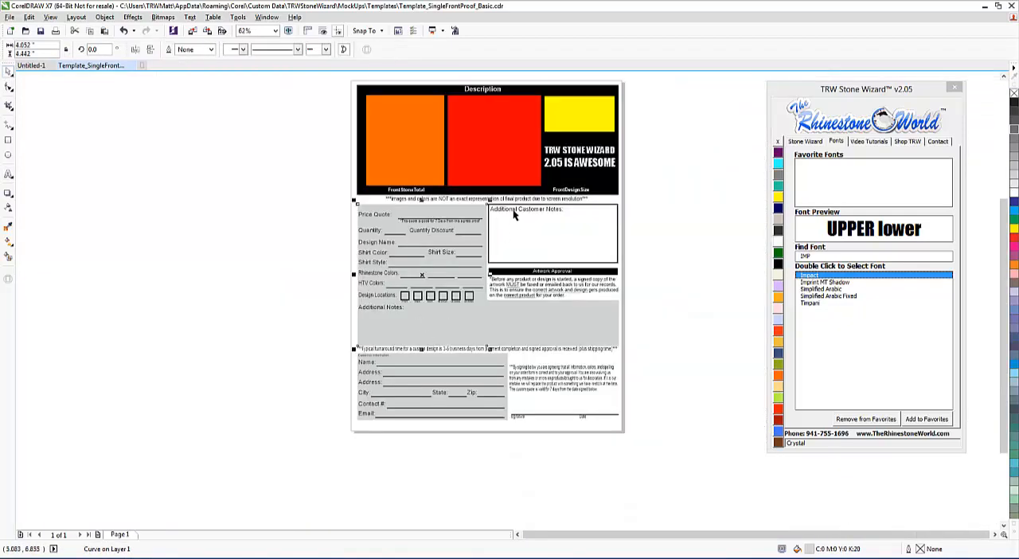
scroll(514, 213, "up", 2)
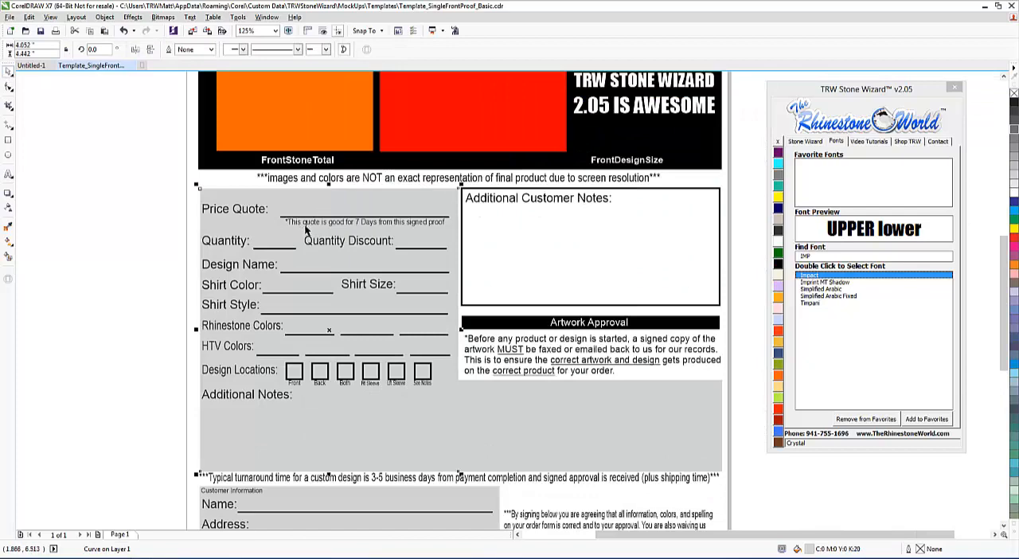
scroll(232, 206, "up", 3)
scroll(255, 231, "down", 1)
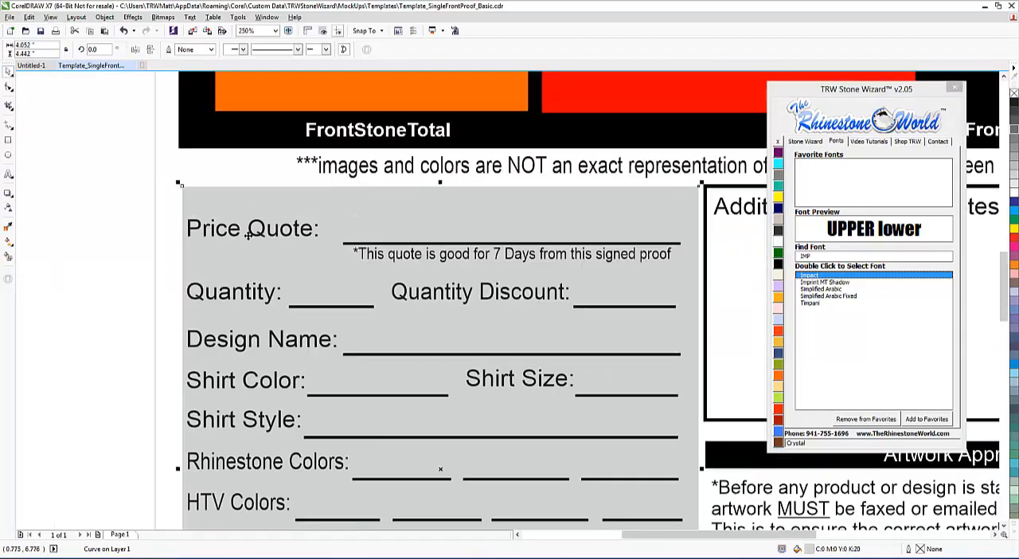
double_click(251, 230)
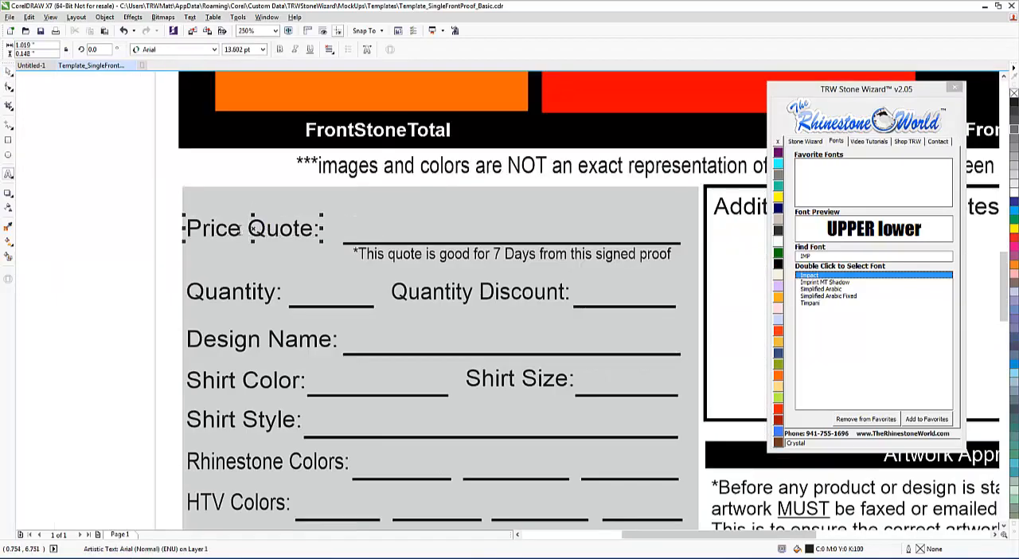
left_click_drag(240, 230, 190, 231)
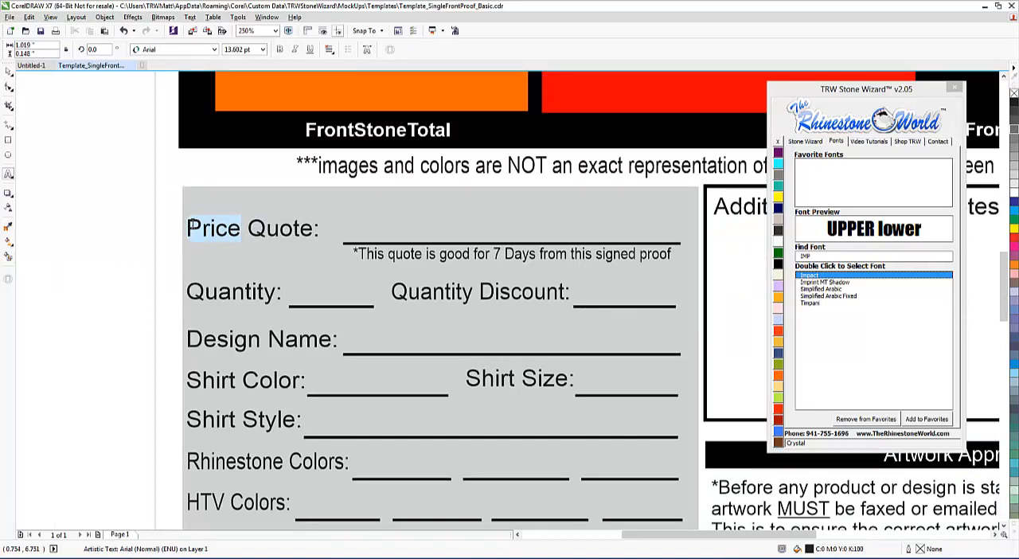
type("TRW")
left_click(8, 70)
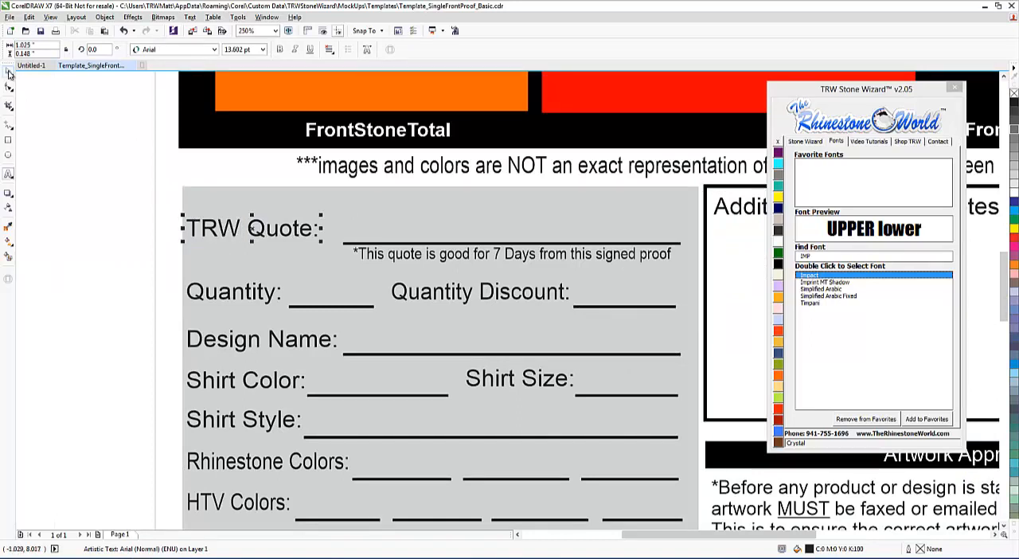
Step: Delete the Design Locations row with its checkboxes and move the Additional Notes label up into the freed space
scroll(493, 292, "down", 1)
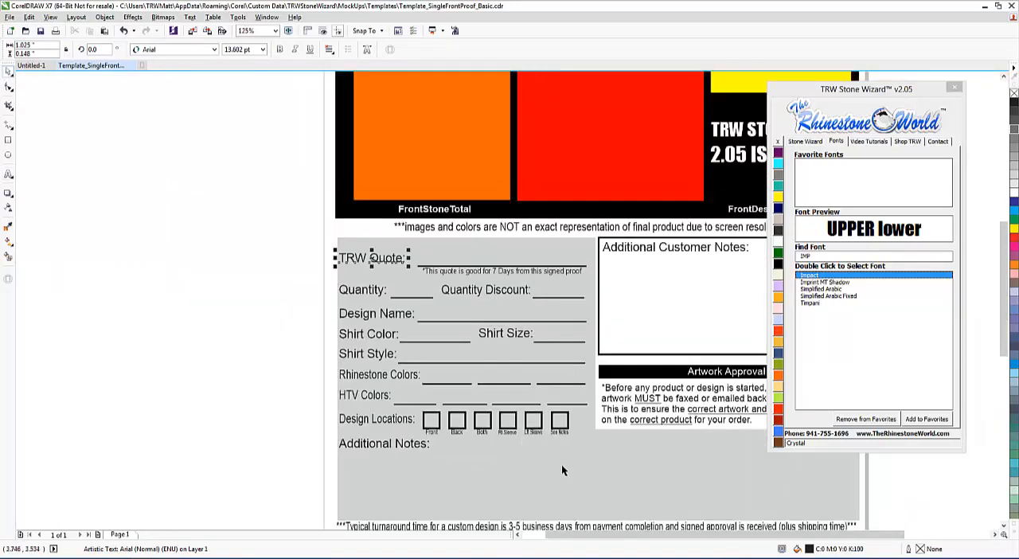
left_click_drag(315, 404, 570, 437)
key("Delete")
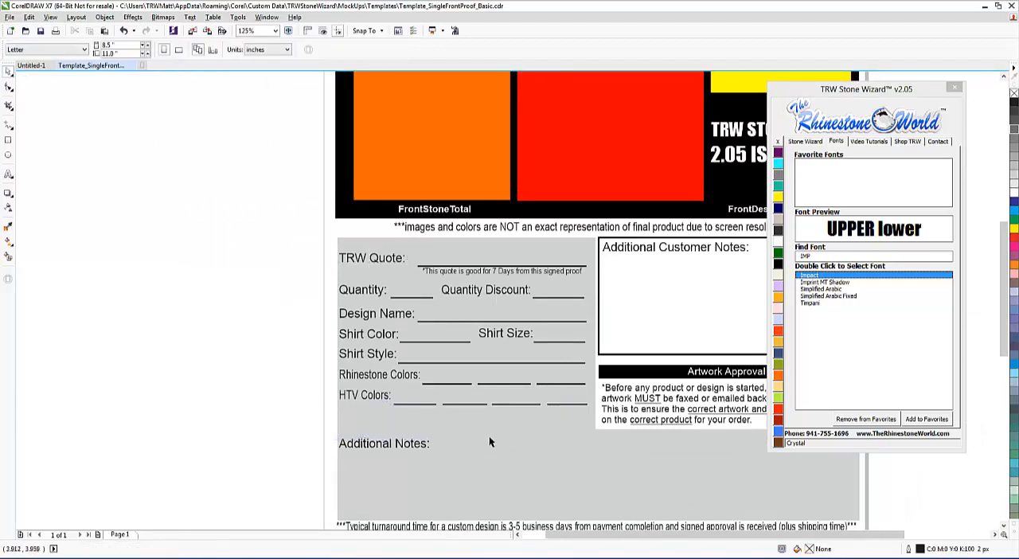
left_click_drag(305, 428, 426, 427)
left_click(441, 442)
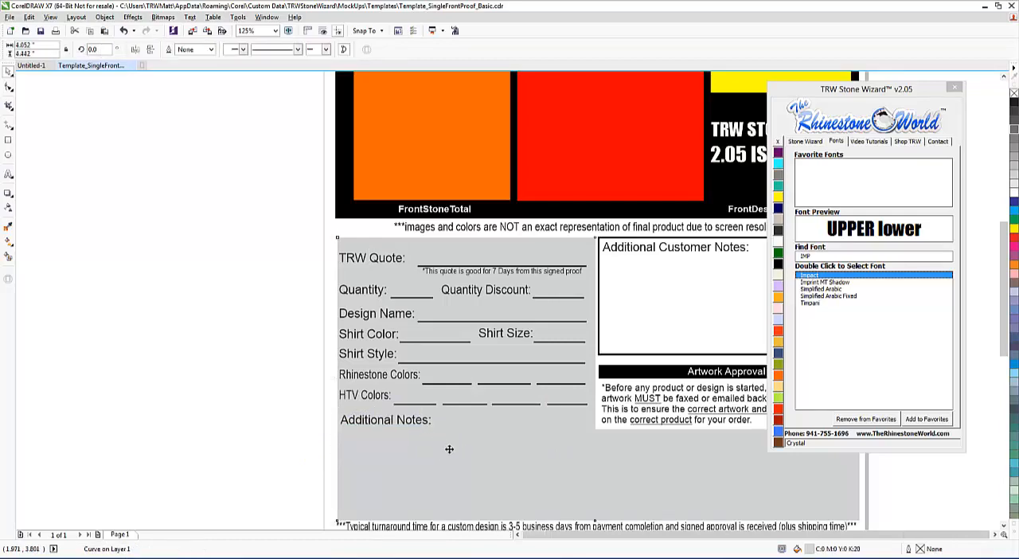
Step: Change the custom quote's validity in the agreement paragraph above the signature line to 14 days
scroll(446, 446, "down", 2)
scroll(611, 448, "down", 1)
scroll(605, 470, "up", 4)
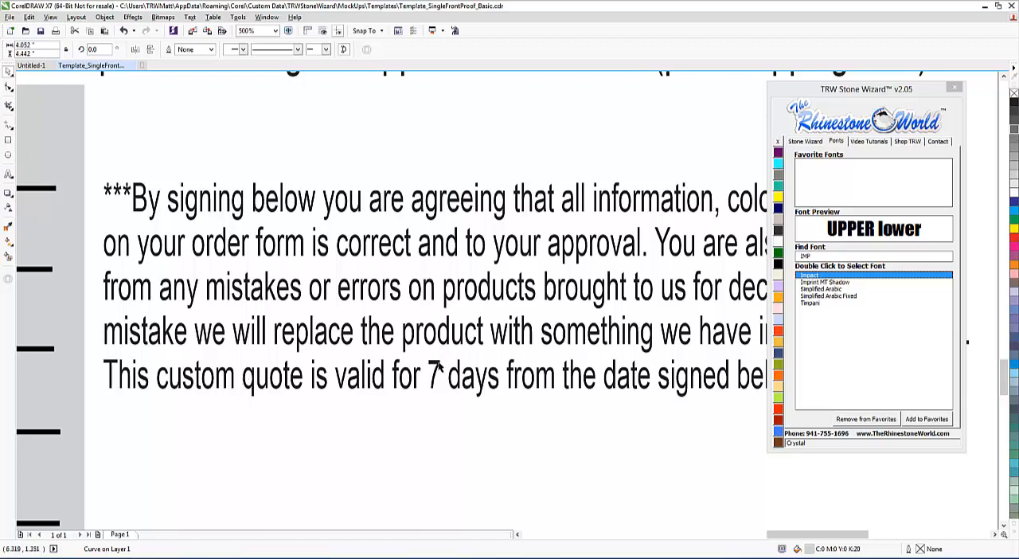
double_click(437, 365)
key("shift+Left")
type("1")
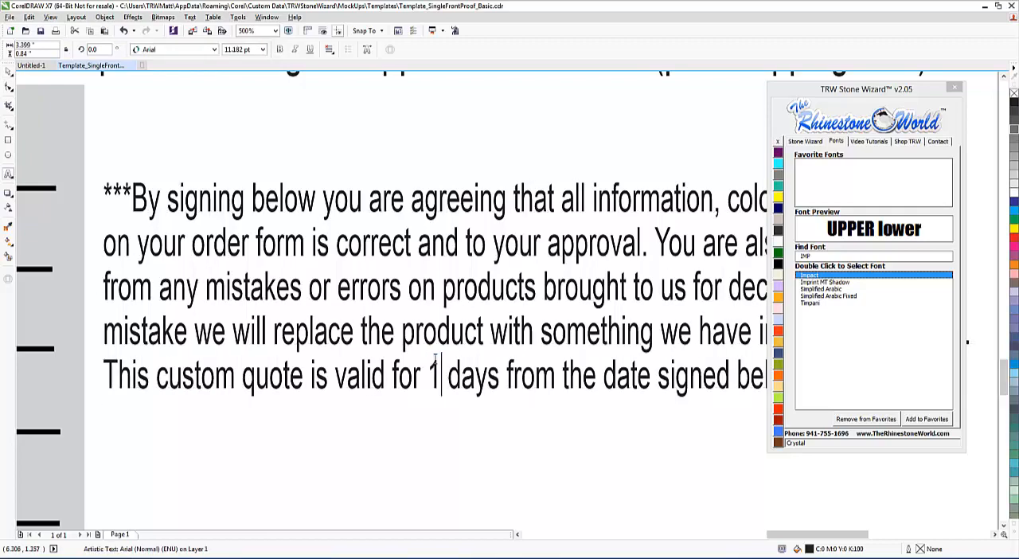
type("4")
Step: Change the validity in the small note beneath the TRW Quote line to 14 days
scroll(437, 360, "down", 3)
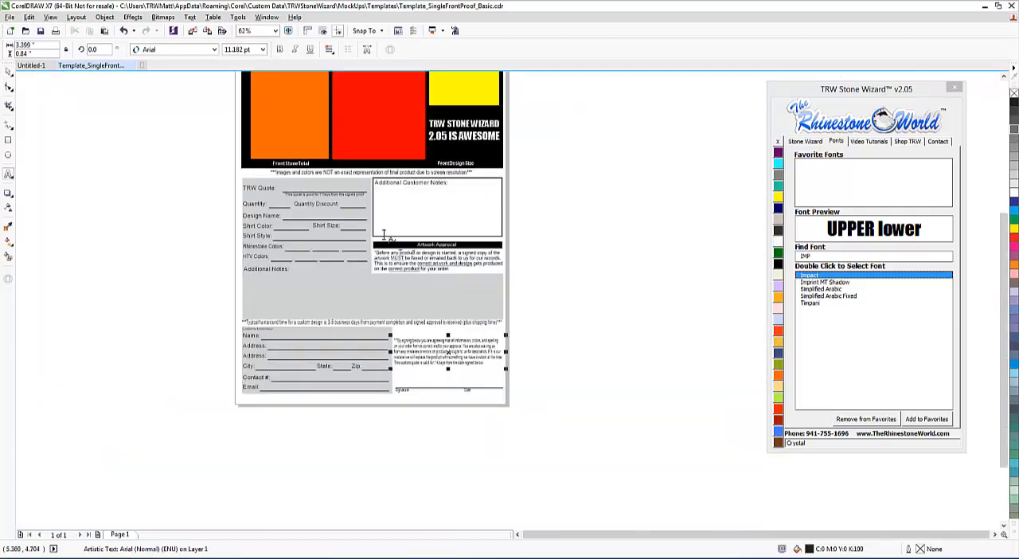
scroll(327, 195, "up", 3)
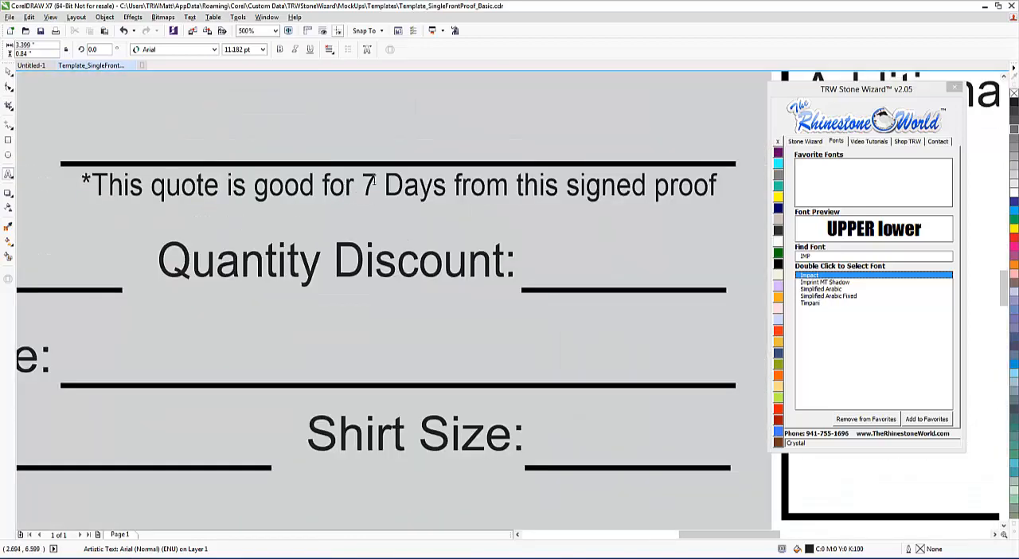
left_click_drag(375, 182, 363, 184)
type("14")
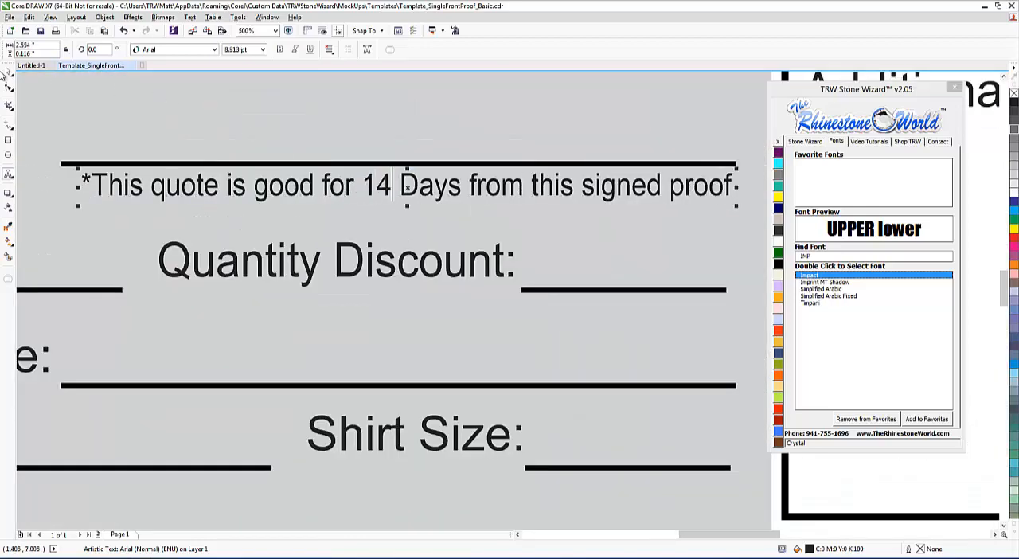
left_click(8, 70)
left_click(255, 163)
scroll(255, 166, "down", 5)
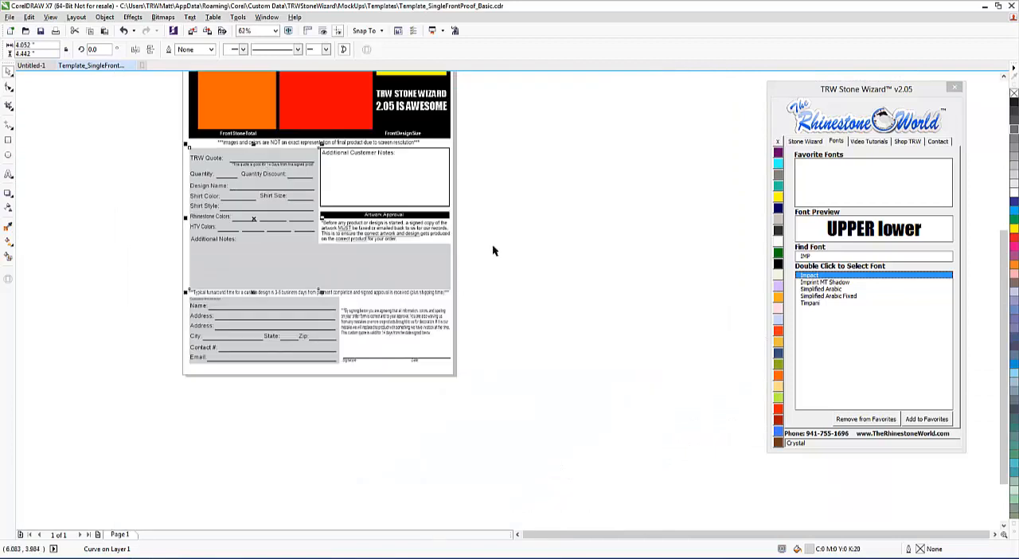
left_click(478, 219)
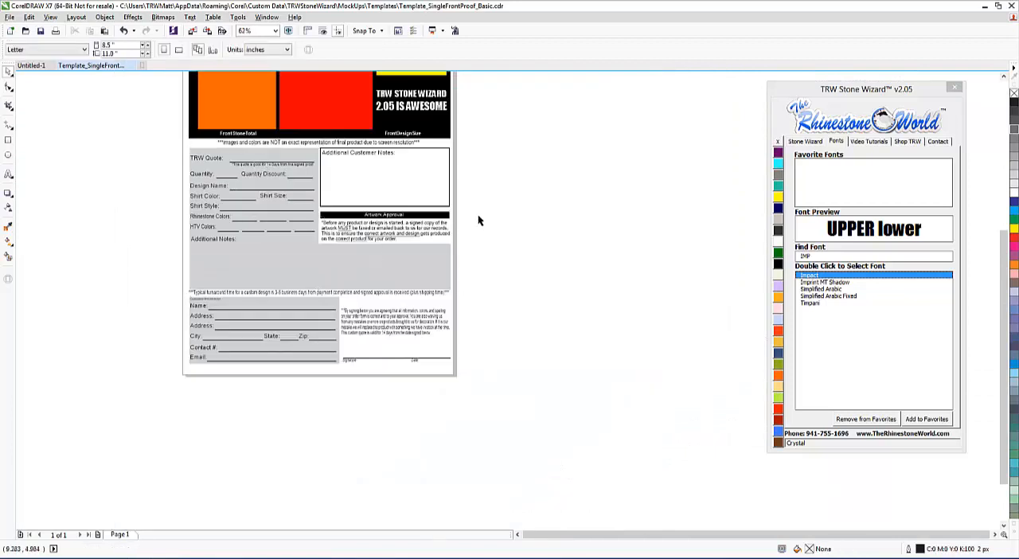
Step: Move the signing agreement paragraph down closer to the signature line, leaving space above it
scroll(479, 219, "down", 1)
scroll(446, 204, "up", 1)
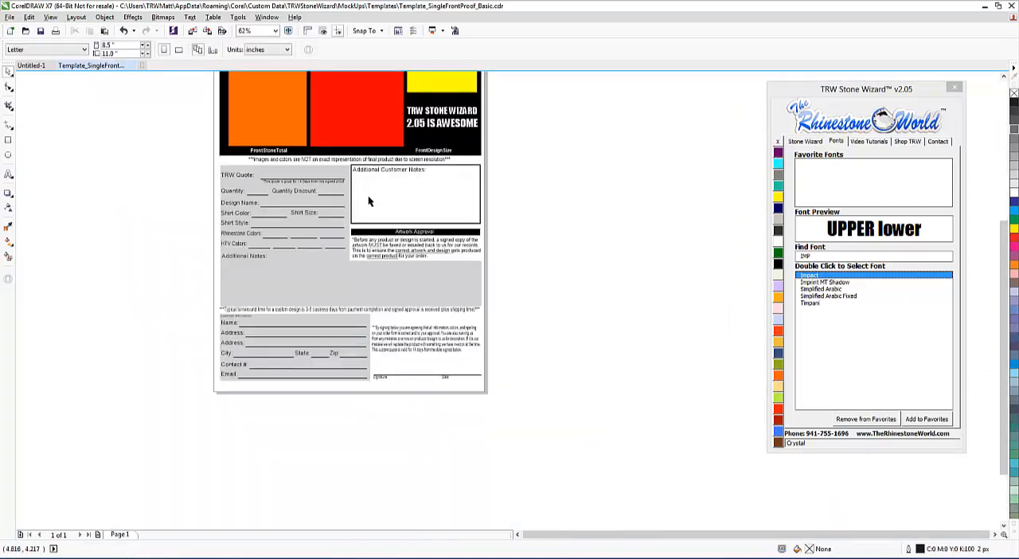
scroll(400, 398, "up", 2)
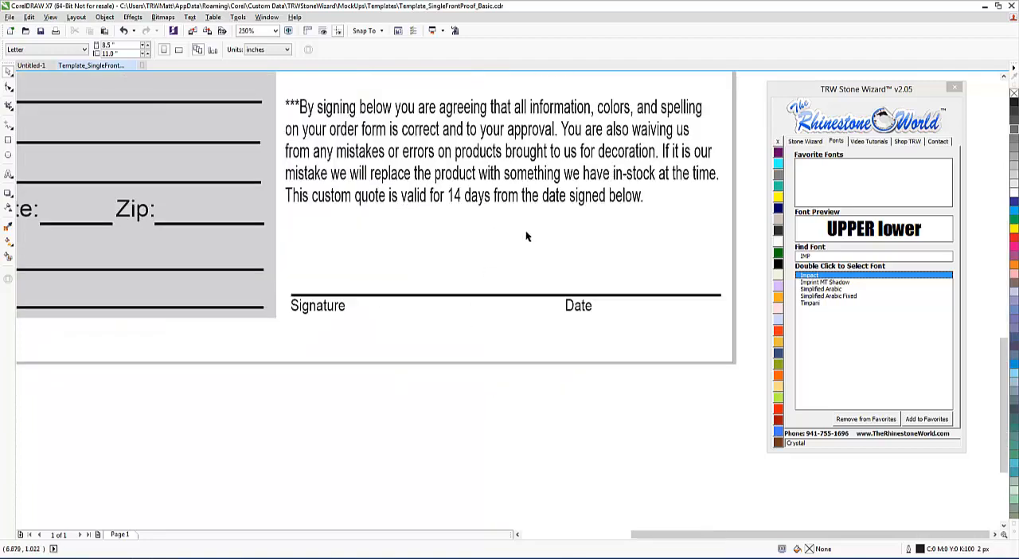
scroll(551, 233, "down", 1)
left_click_drag(650, 156, 400, 231)
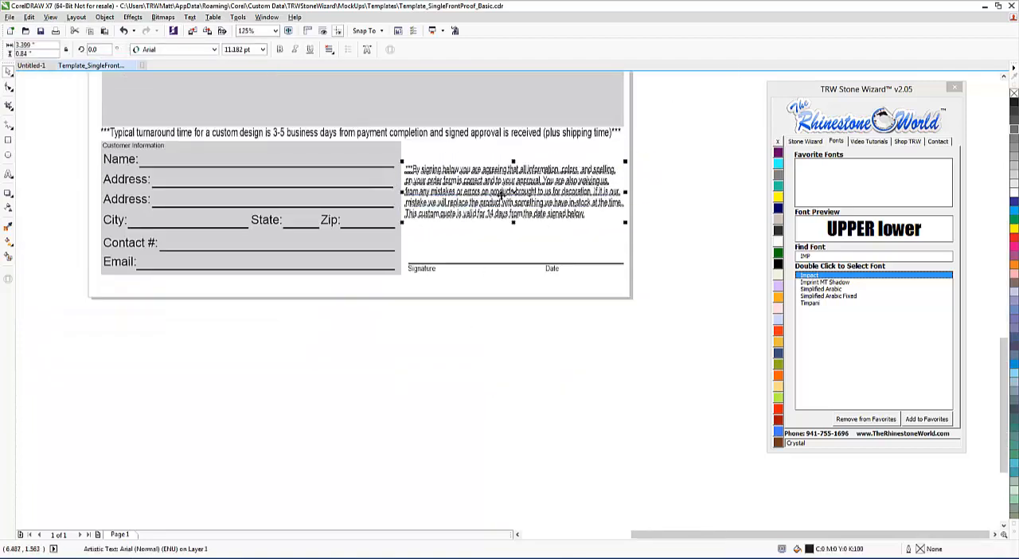
left_click_drag(502, 206, 504, 221)
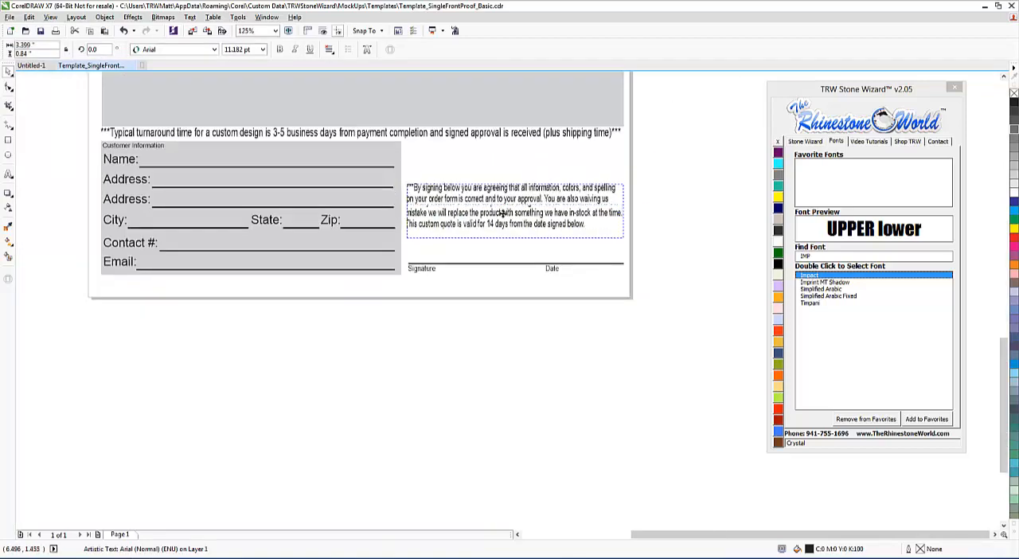
left_click(732, 170)
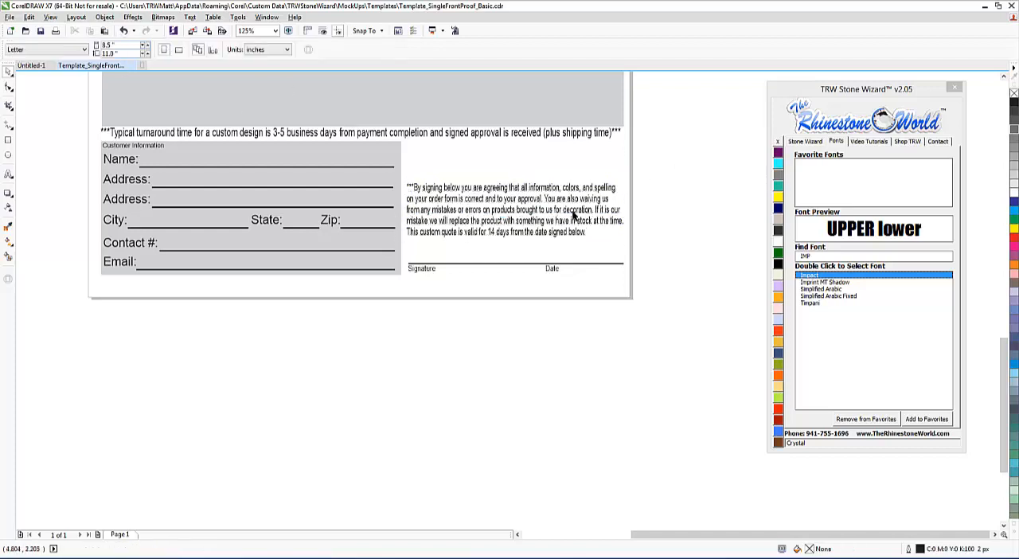
Step: Import the logo file a trw-log3.png and place it in the space above the signing agreement paragraph
scroll(643, 261, "down", 2)
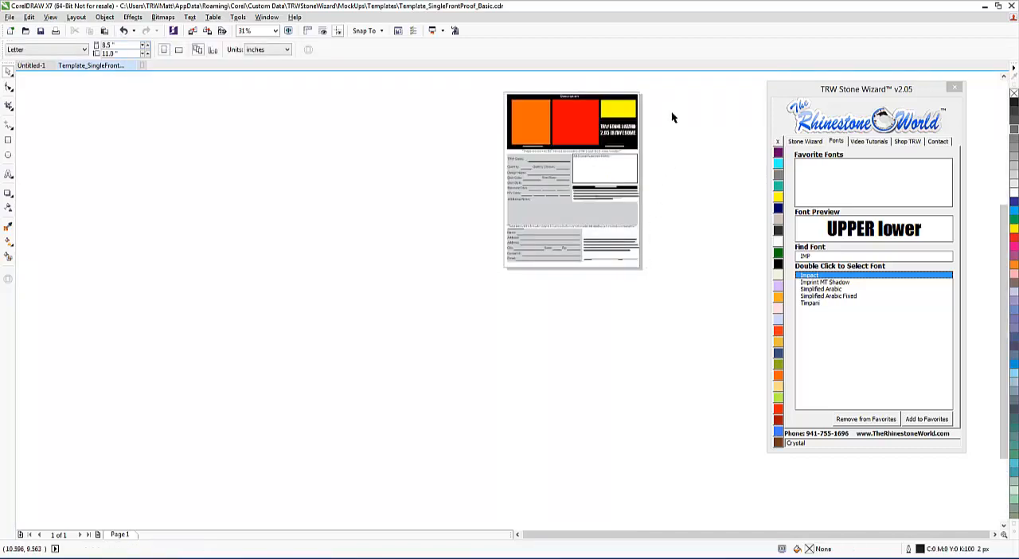
scroll(671, 110, "up", 1)
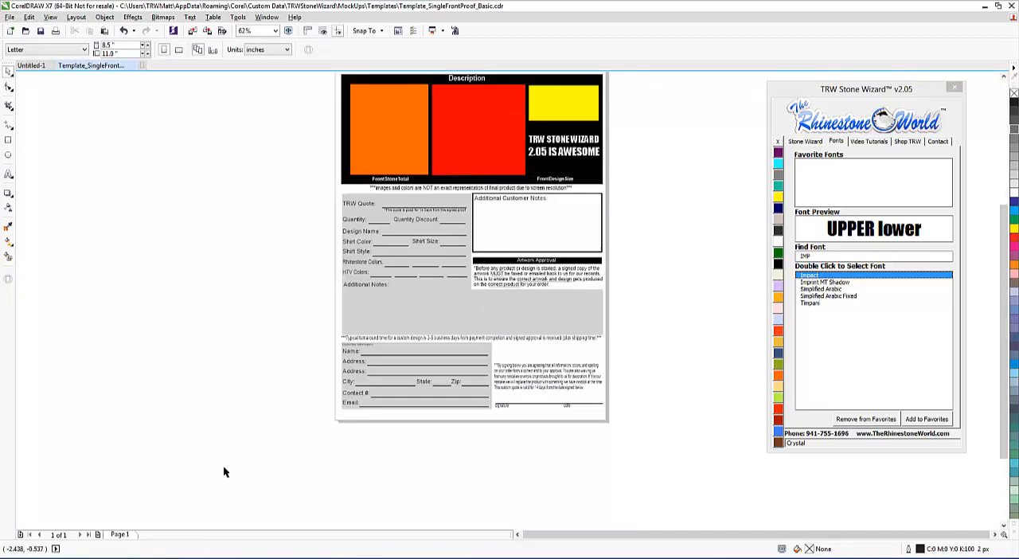
left_click(10, 16)
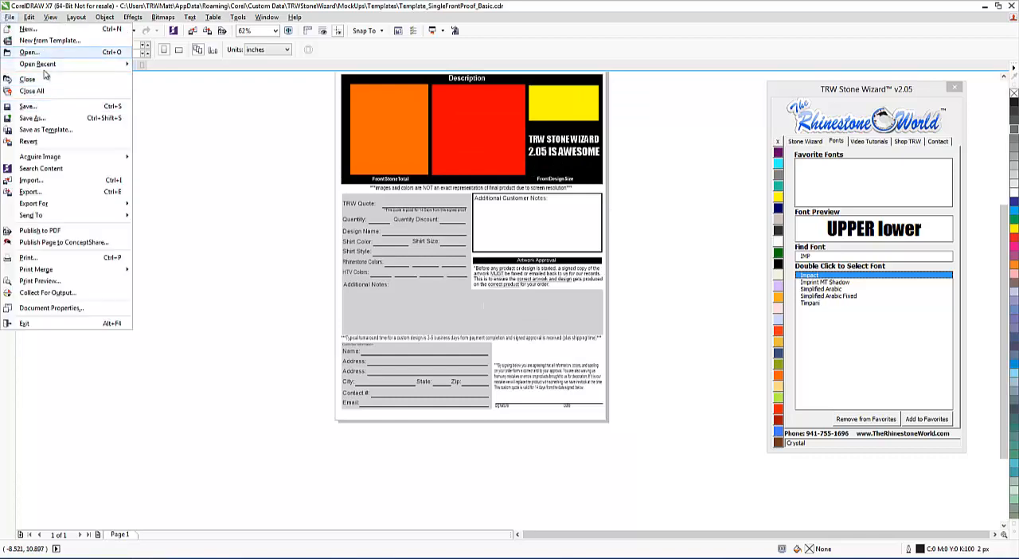
left_click(32, 180)
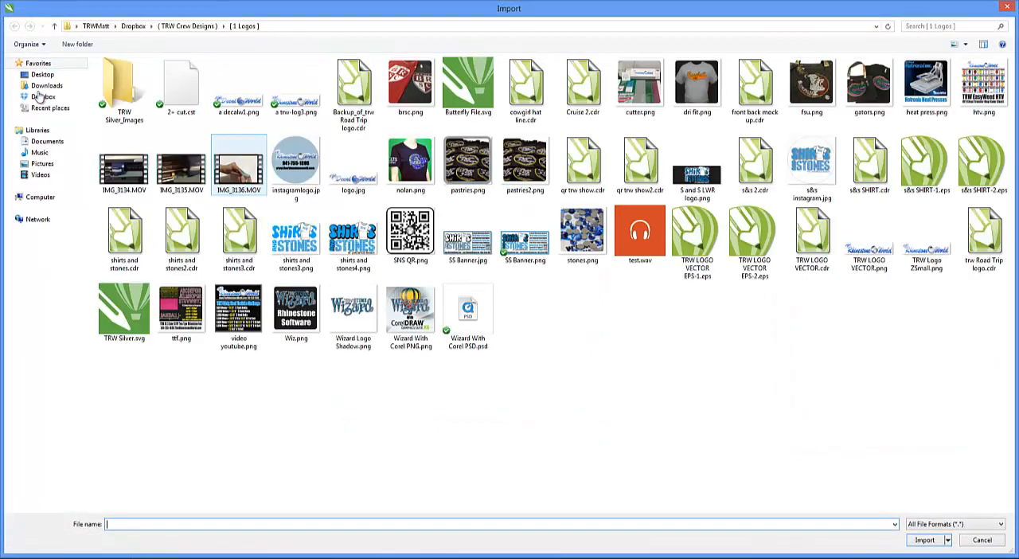
double_click(299, 104)
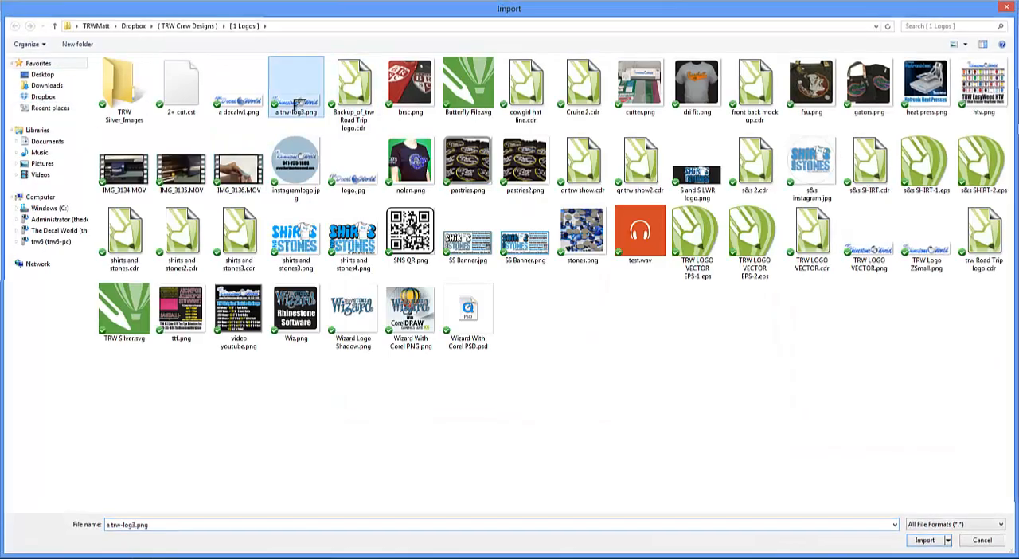
left_click(499, 341)
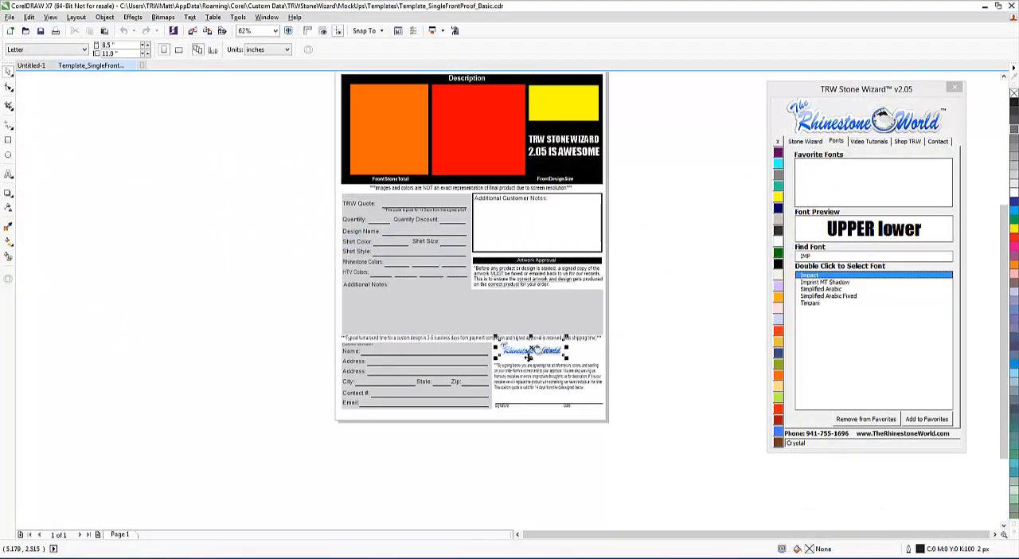
Step: Shift the imported Rhinestone World logo right to roughly centre it above the agreement paragraph
scroll(583, 382, "up", 1)
left_click_drag(546, 332, 577, 332)
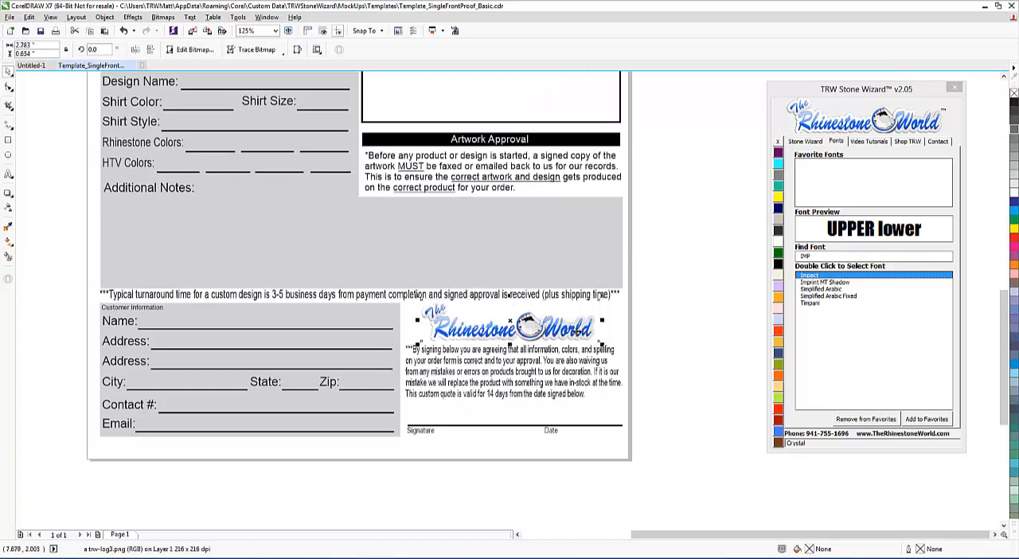
left_click(635, 344)
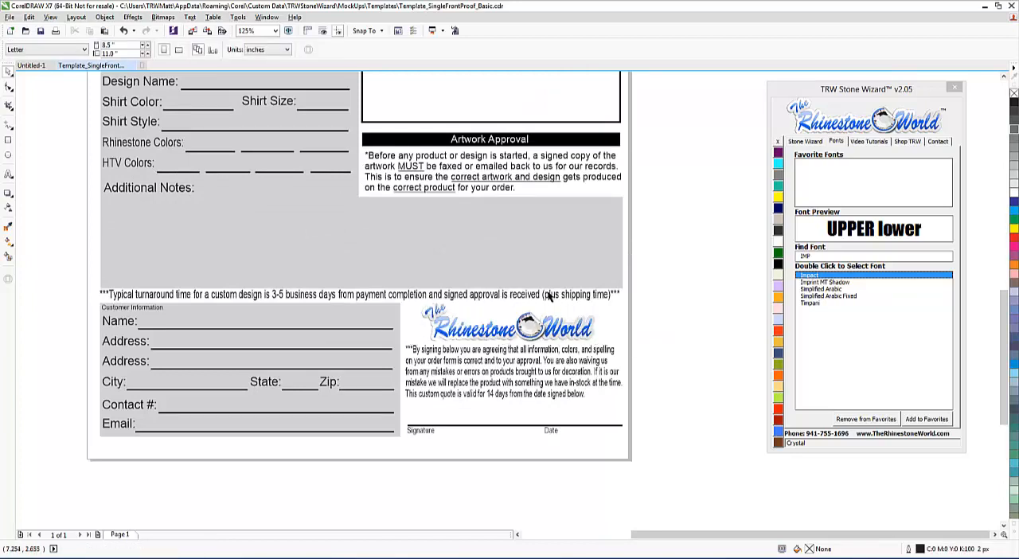
scroll(548, 296, "down", 5)
scroll(551, 179, "up", 1)
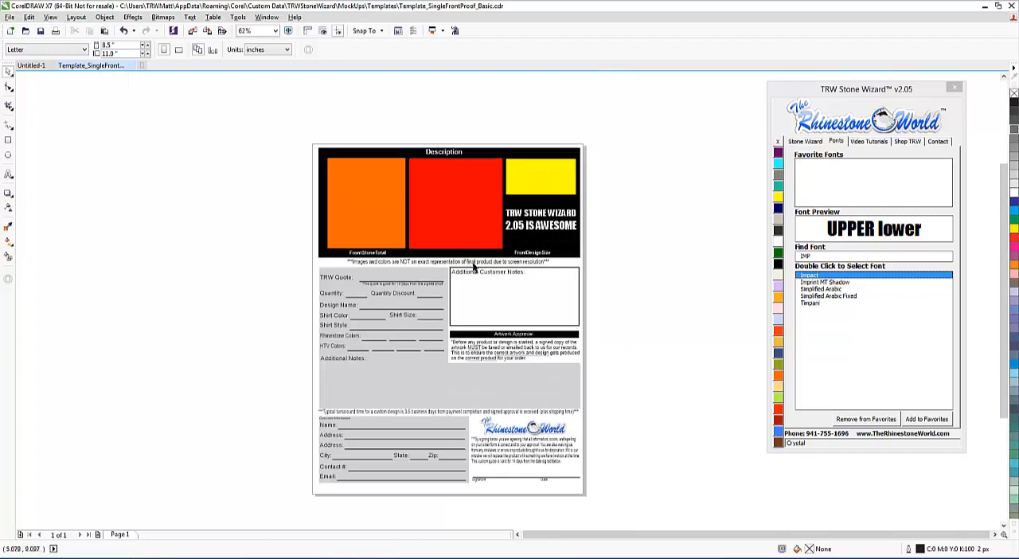
Step: Move the FrontDesignSize label left so it sits centred beneath the red placeholder square
scroll(523, 265, "up", 1)
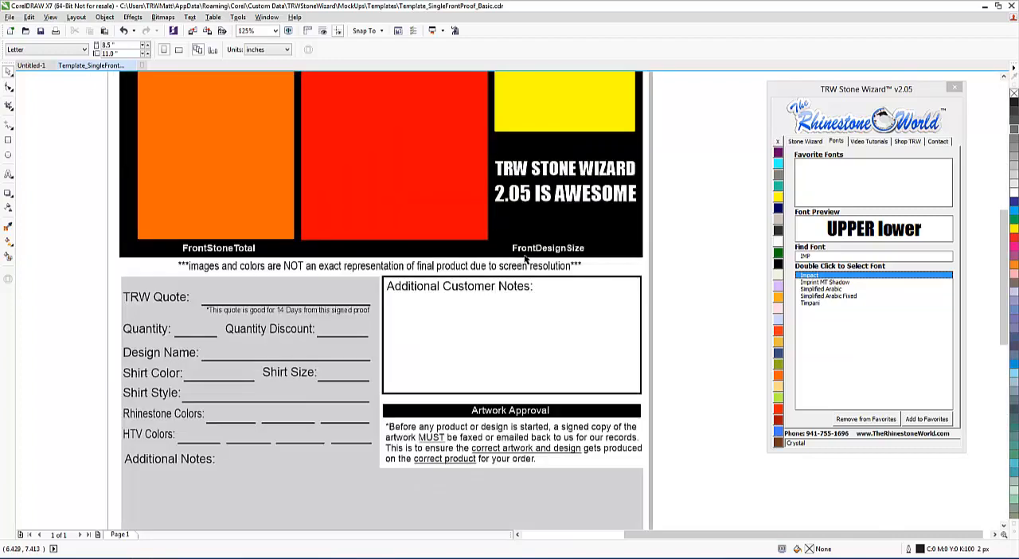
left_click(551, 249)
left_click(551, 248)
left_click_drag(551, 249, 407, 249)
key("Escape")
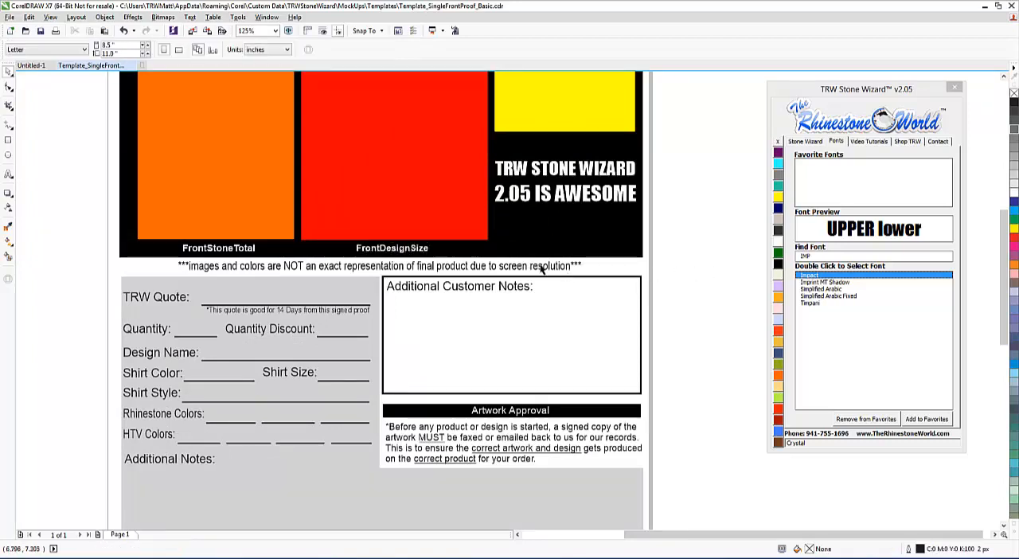
Step: Save the customized template over Template_SingleFrontProof_Basic.cdr in the Templates folder as a version 14.0 CorelDRAW file
scroll(572, 285, "down", 4)
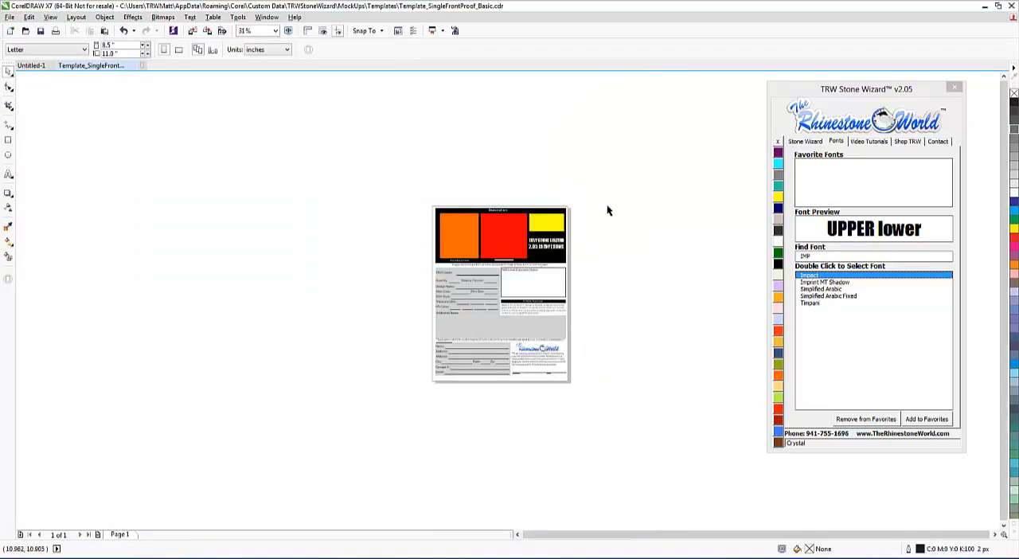
left_click_drag(607, 176, 375, 382)
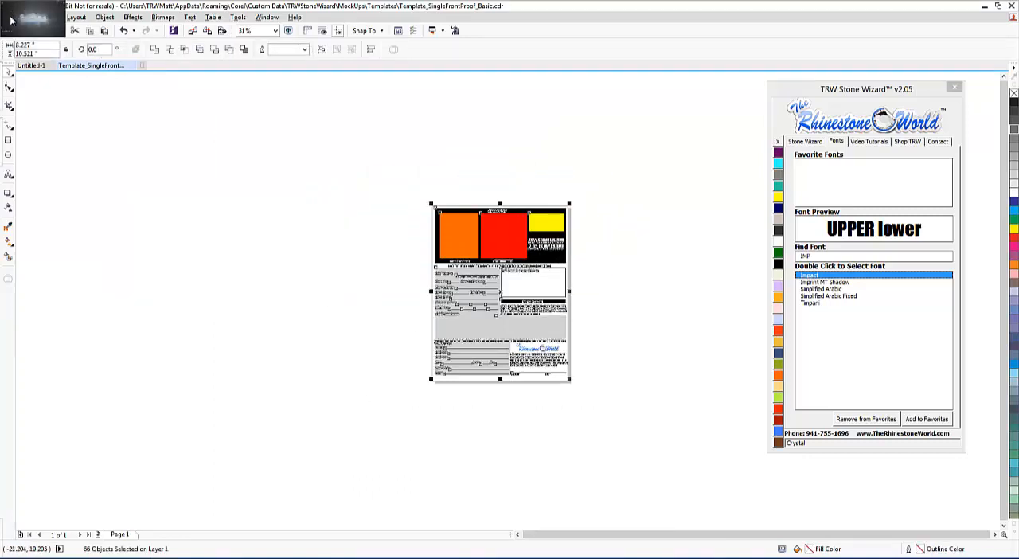
left_click(9, 17)
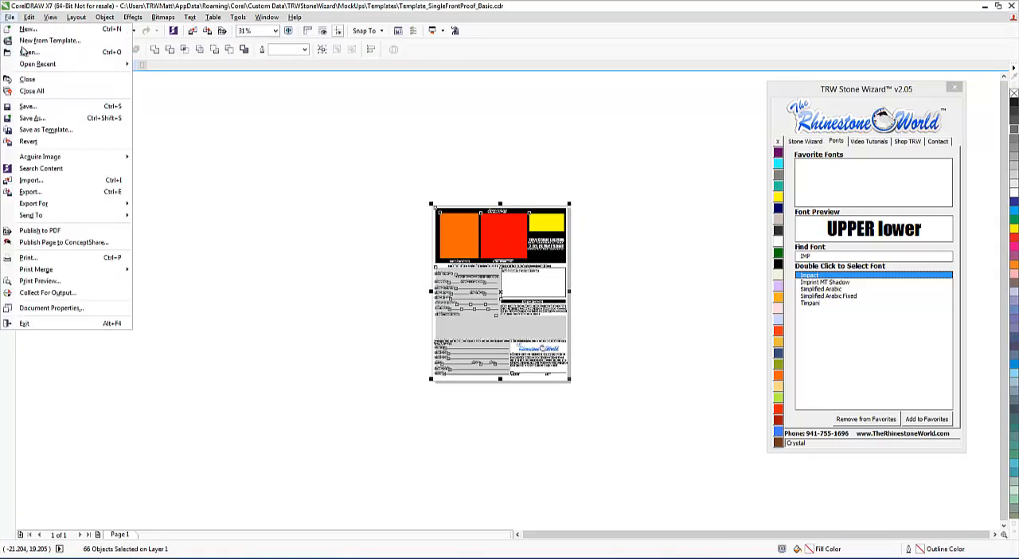
left_click(40, 119)
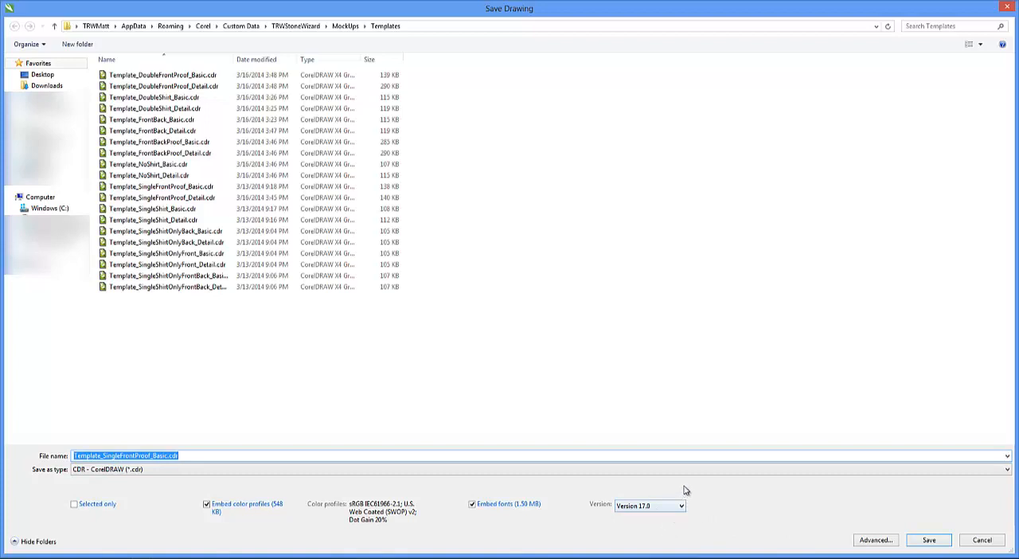
left_click(683, 507)
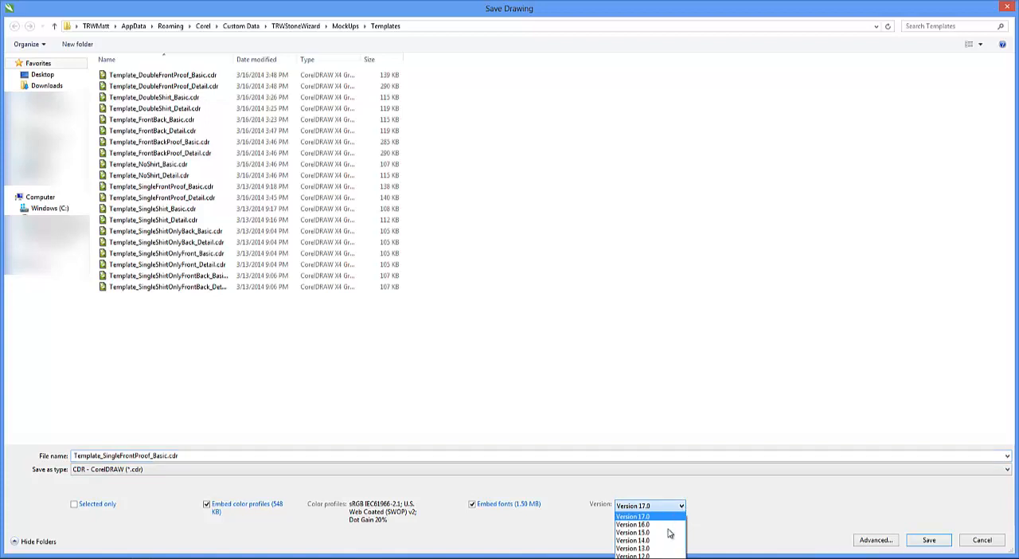
left_click(669, 541)
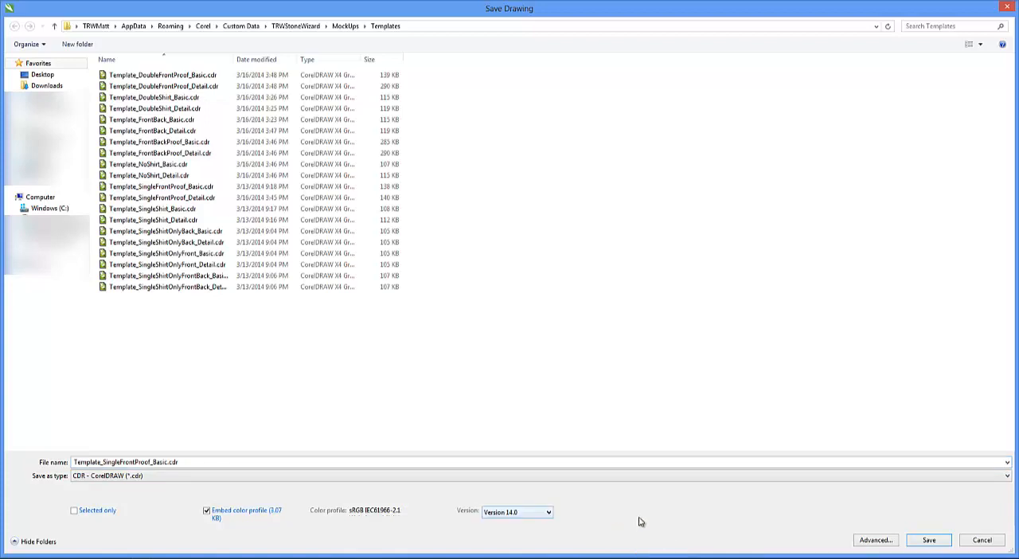
left_click(927, 540)
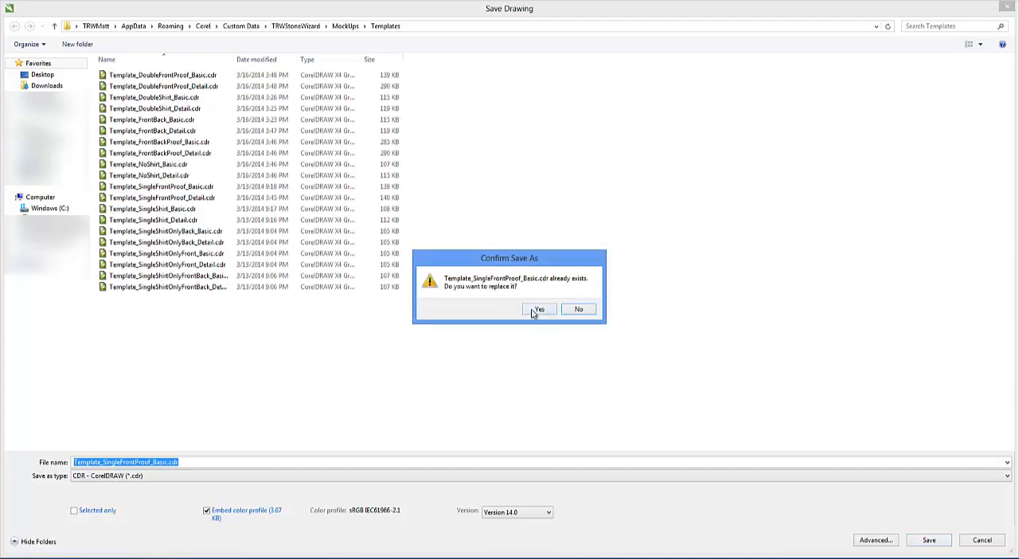
left_click(538, 310)
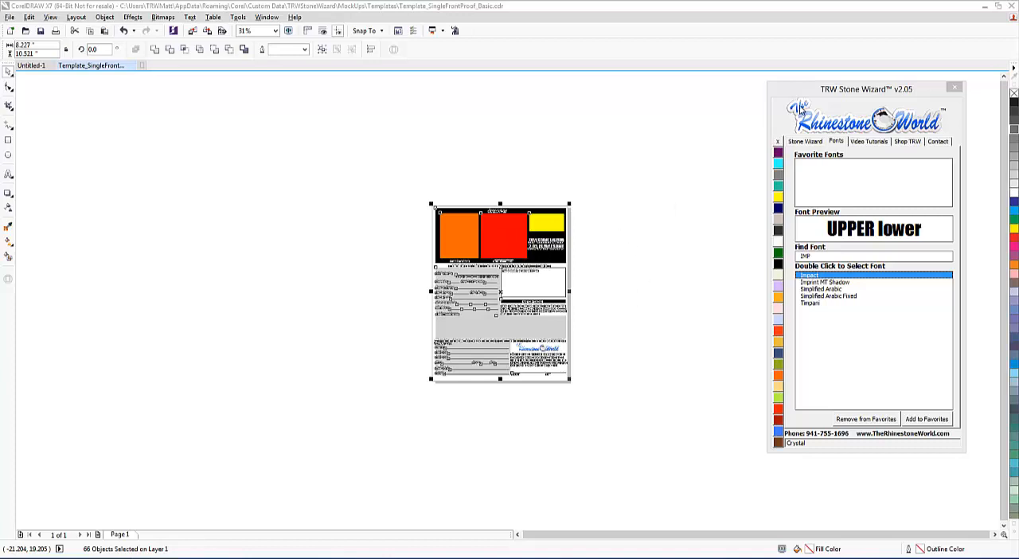
Step: Deselect the template artwork and close the template document to return to Untitled-1
left_click(302, 453)
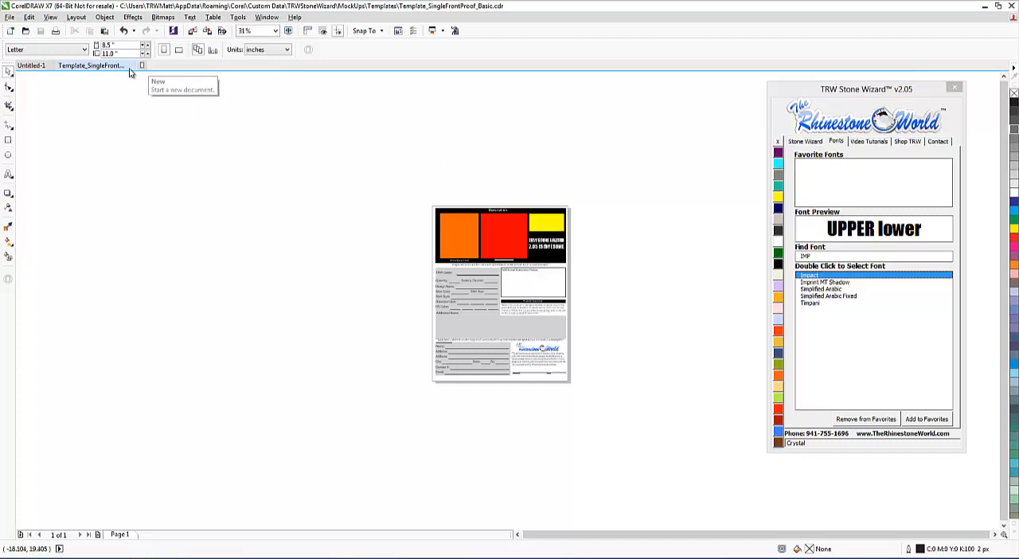
key("ctrl+n")
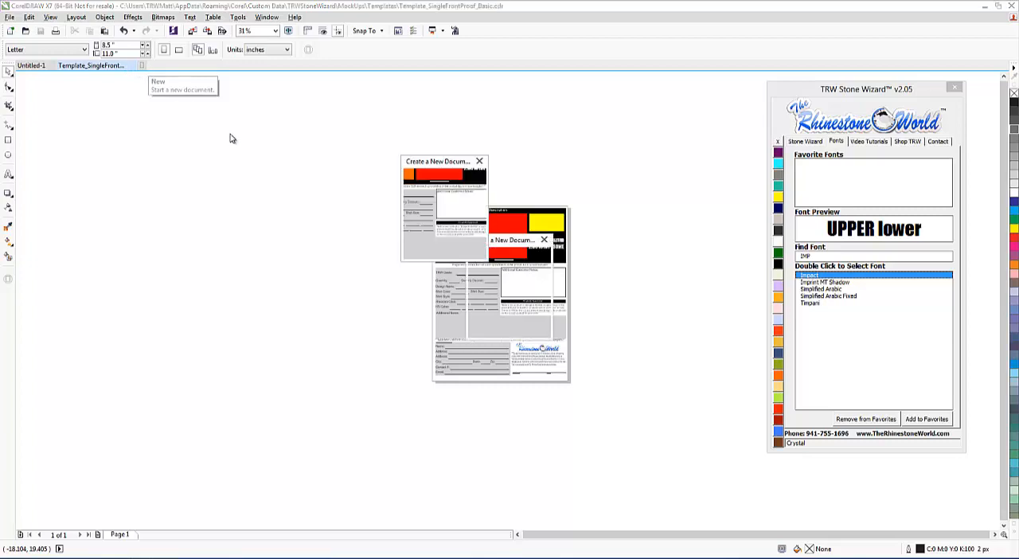
left_click(608, 161)
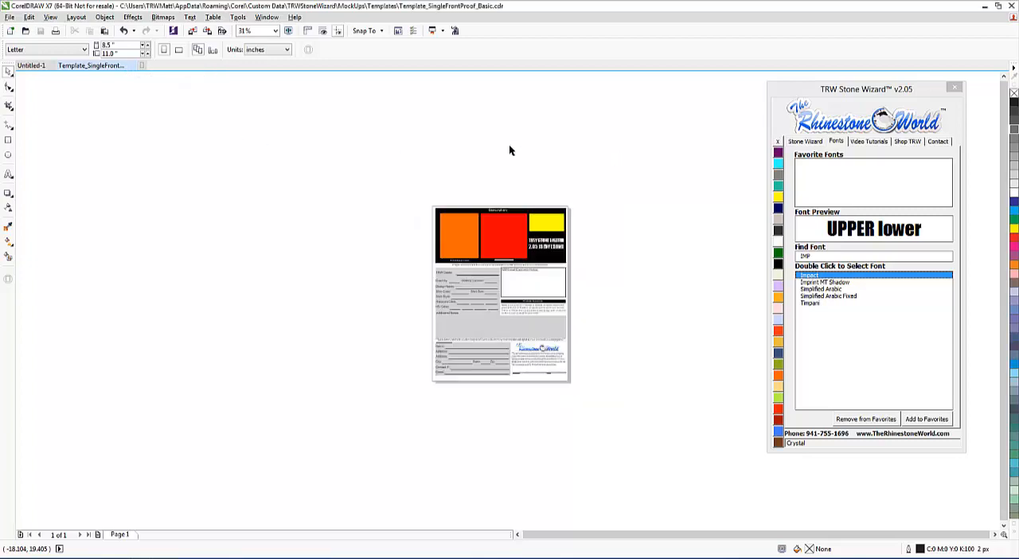
left_click(133, 67)
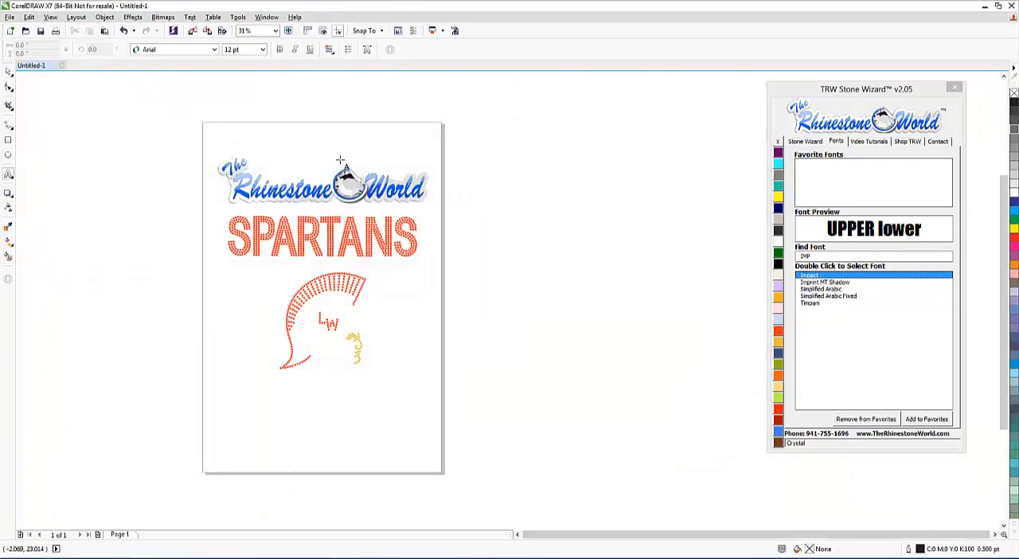
Step: Delete the Rhinestone World logo above the SPARTANS lettering in Untitled-1
left_click(8, 70)
left_click(408, 192)
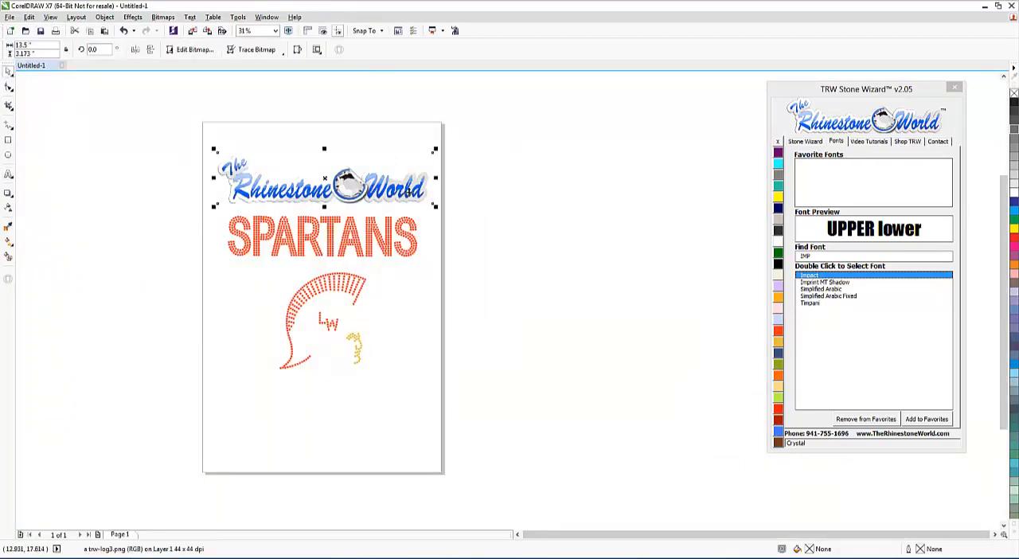
key("Delete")
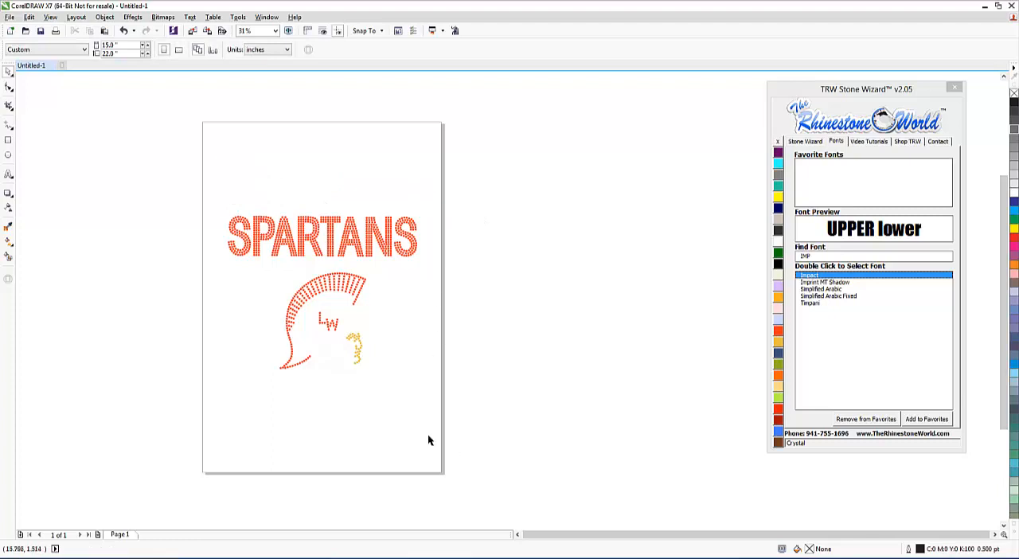
Step: Create a Proof - Front mockup of the Spartan helmet design on the Women's Scoop Neck Front shirt, with the watermark turned off
left_click_drag(453, 448, 219, 269)
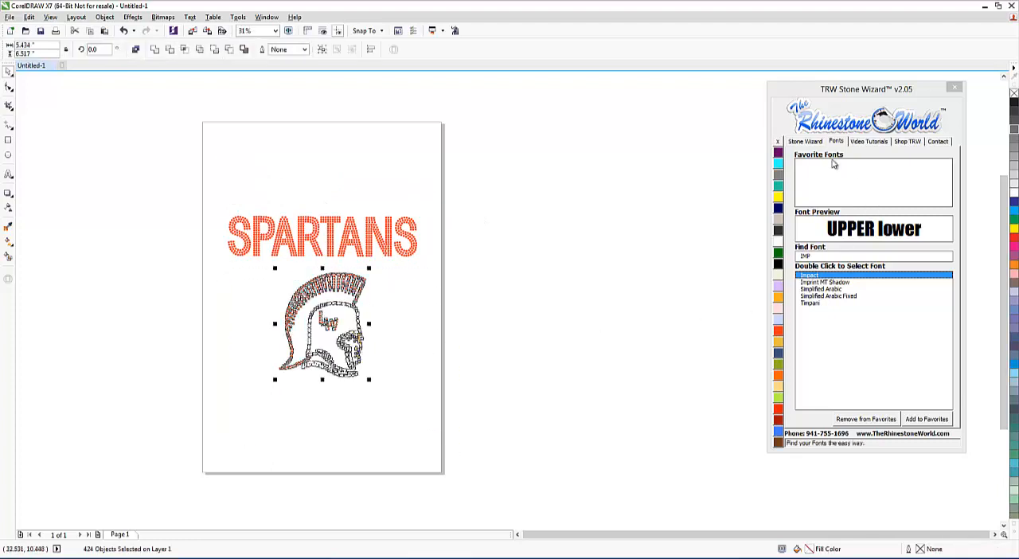
left_click(805, 141)
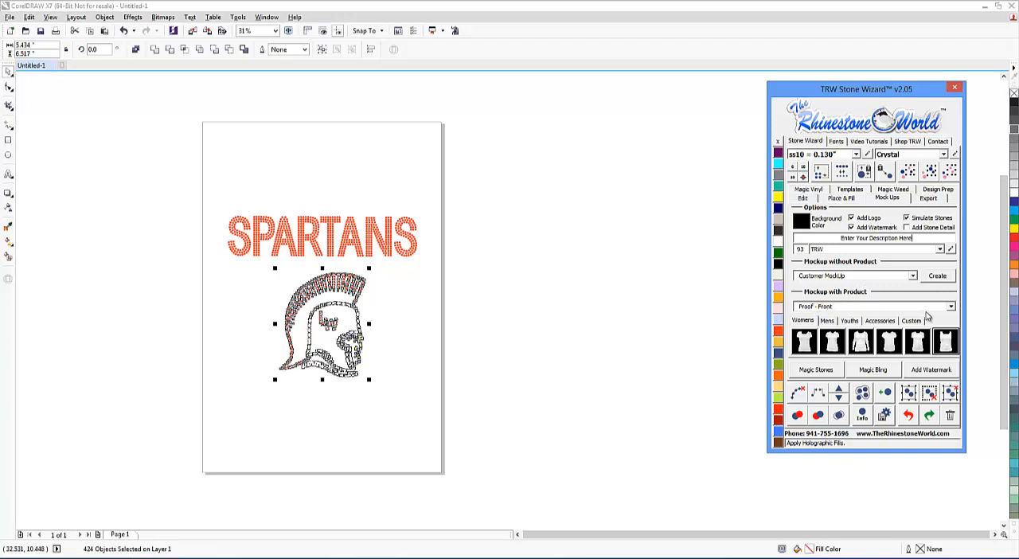
left_click(853, 229)
left_click(852, 228)
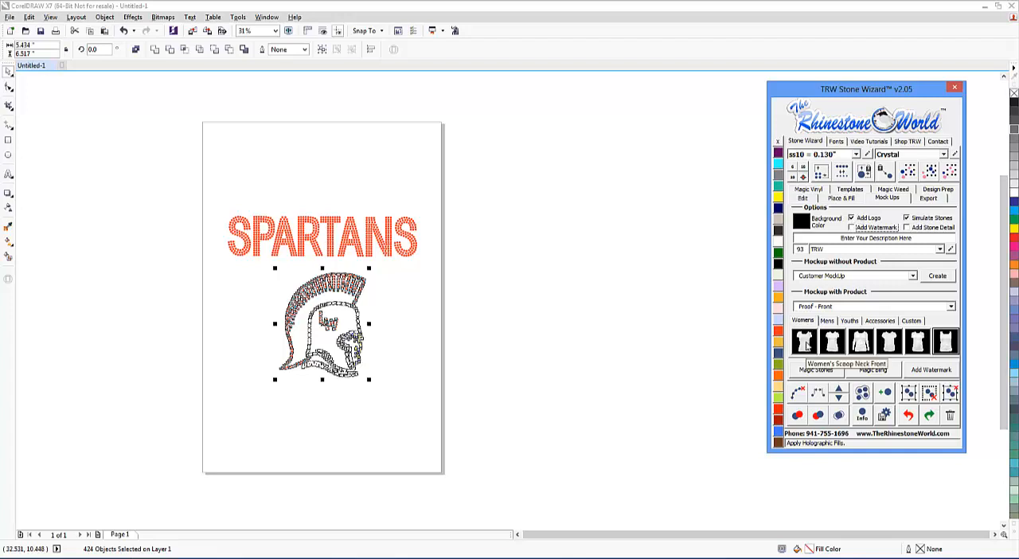
left_click(805, 344)
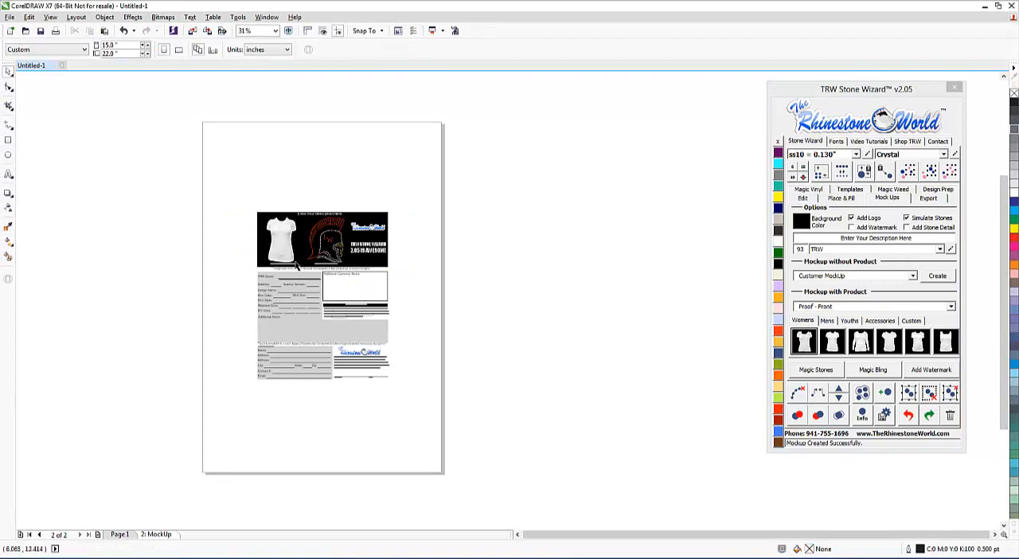
Step: Examine the generated mockup's shirt preview, stone count, design size, custom text, quote note, turnaround line and signing agreement
scroll(288, 235, "up", 5)
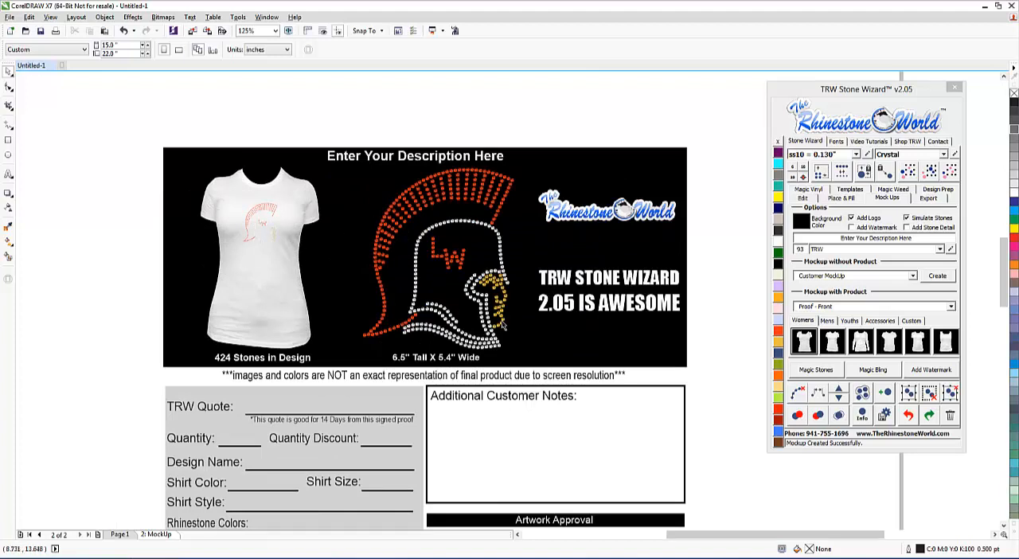
scroll(447, 257, "down", 2)
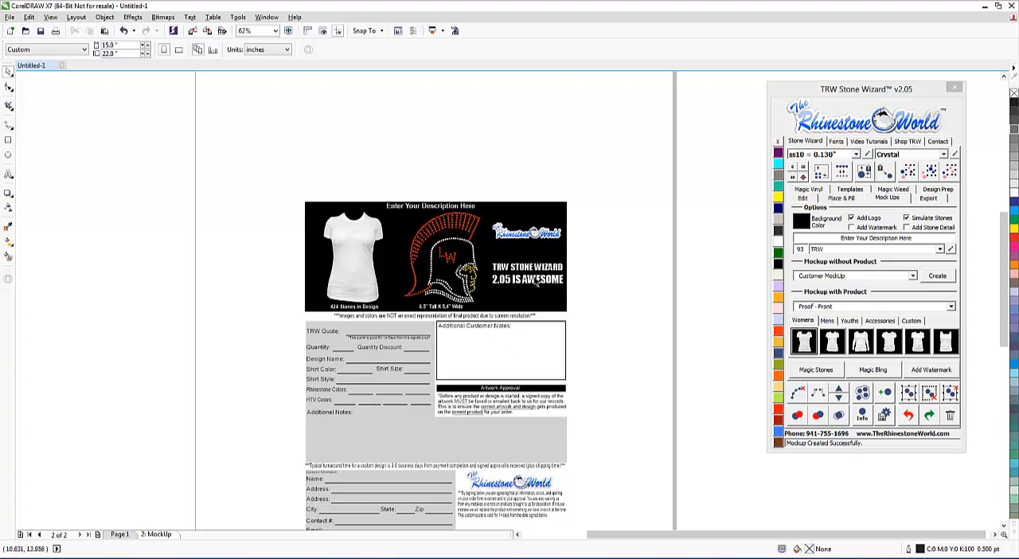
scroll(518, 251, "up", 1)
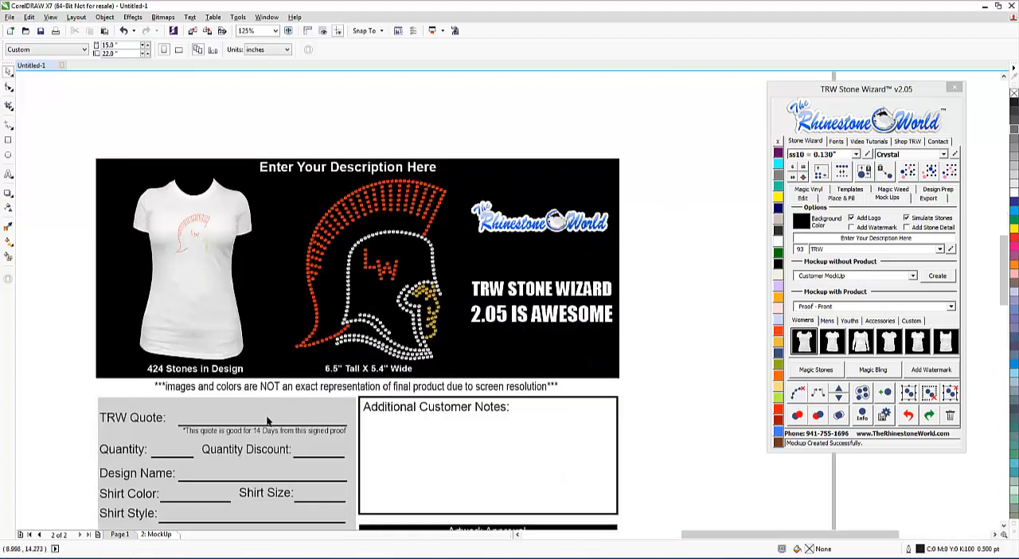
scroll(252, 444, "up", 1)
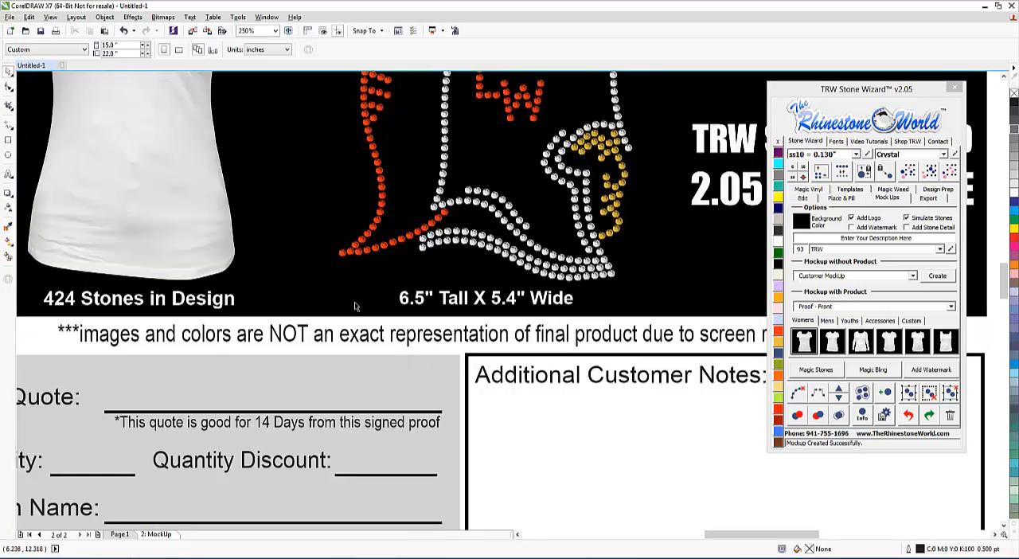
scroll(356, 307, "down", 2)
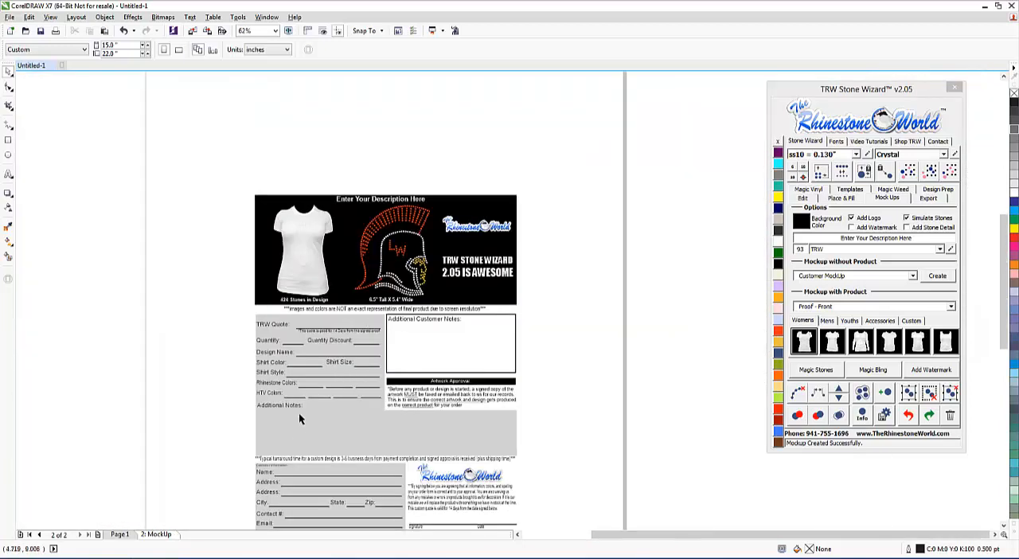
scroll(470, 495, "up", 1)
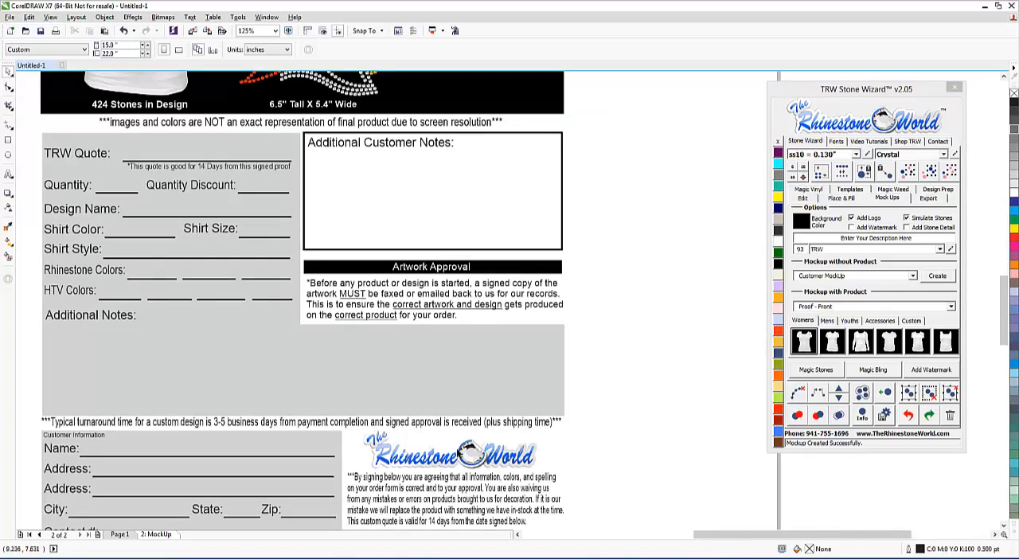
scroll(379, 344, "down", 1)
scroll(288, 371, "up", 2)
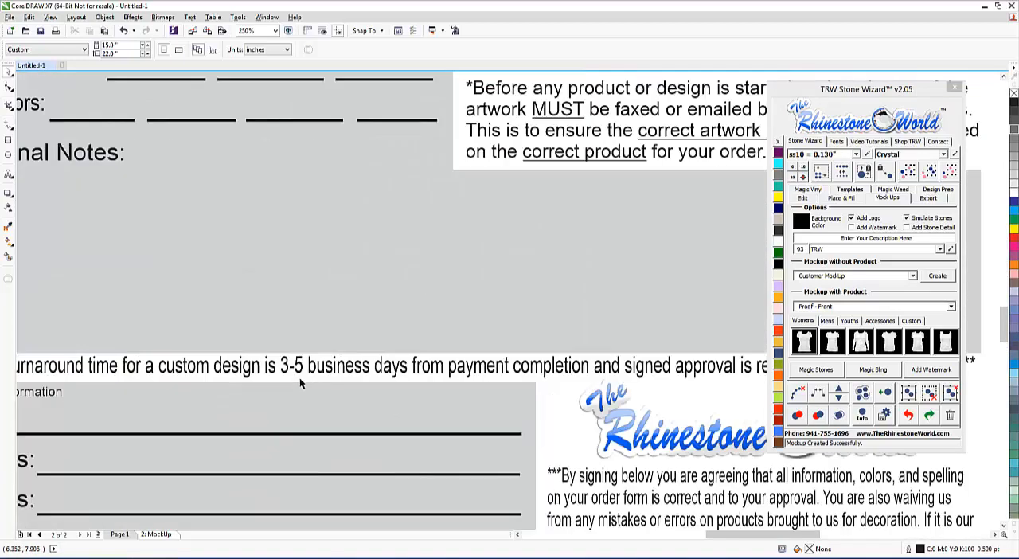
scroll(330, 331, "down", 2)
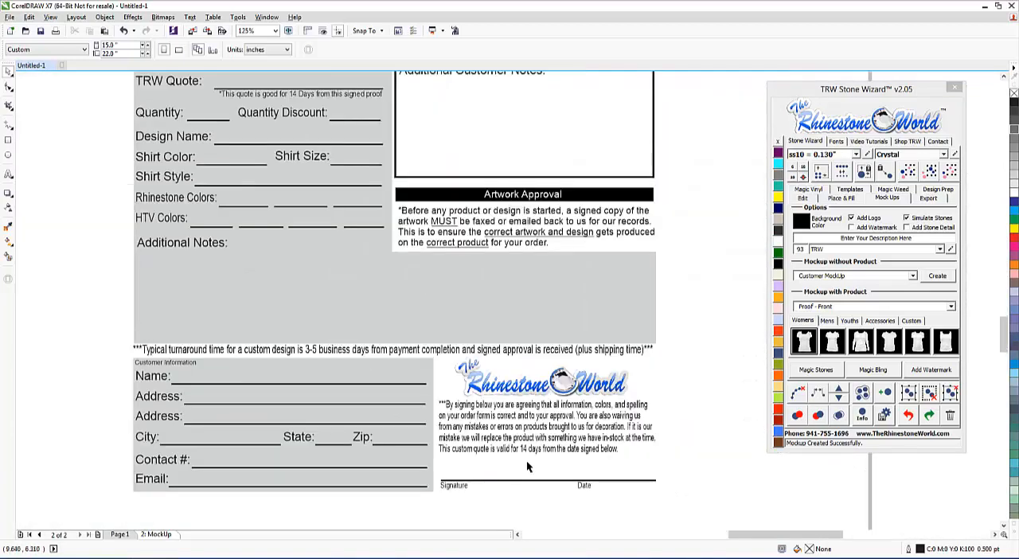
scroll(526, 459, "up", 2)
scroll(523, 442, "down", 1)
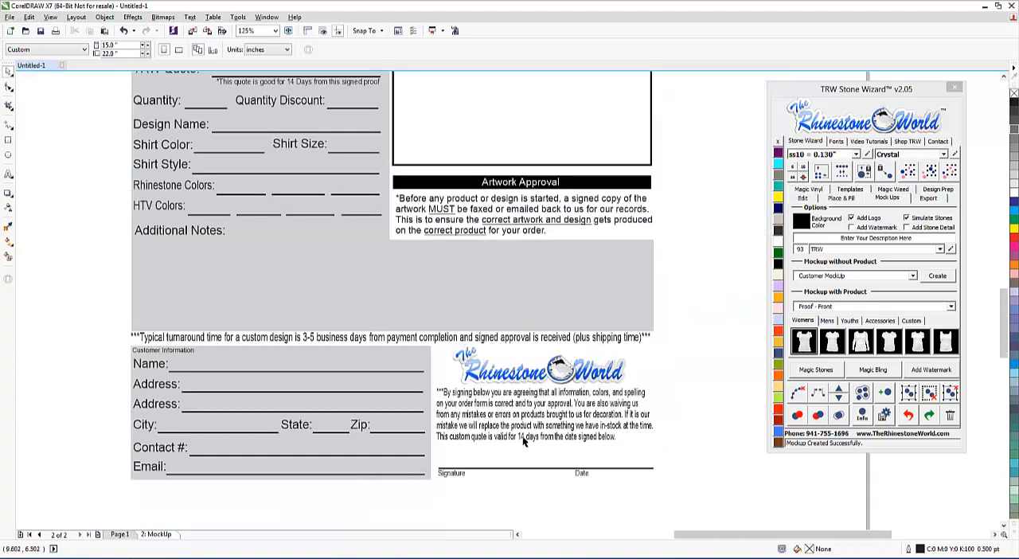
scroll(523, 443, "down", 1)
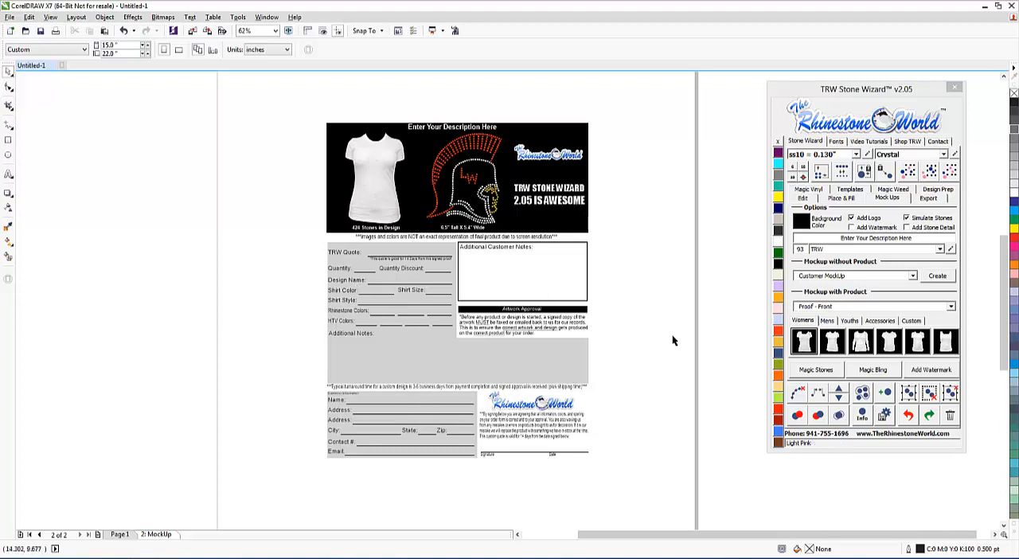
left_click_drag(617, 226, 639, 363)
Step: Fill the mockup's black header background with the Silver Magic Glitter vinyl pattern
scroll(389, 160, "up", 4)
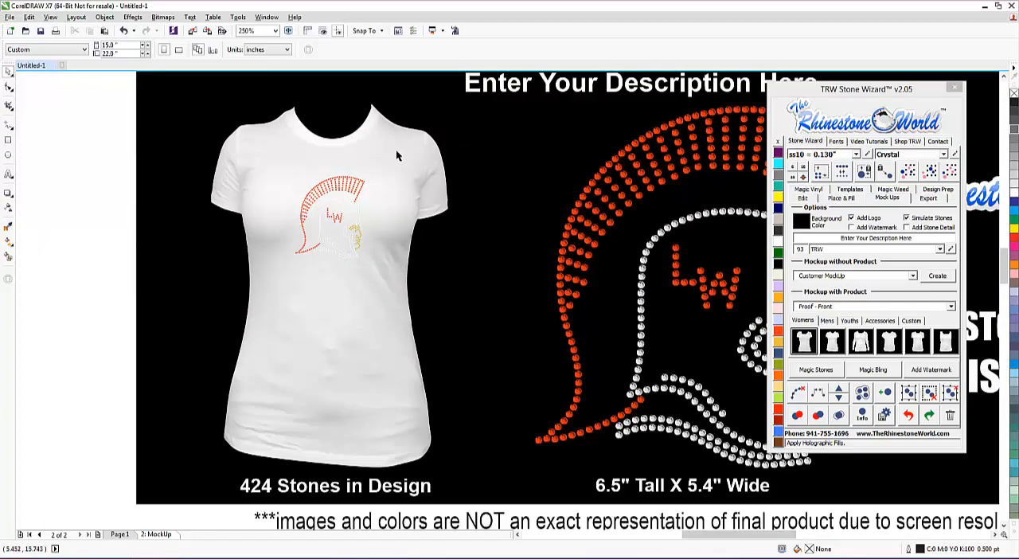
left_click(405, 180)
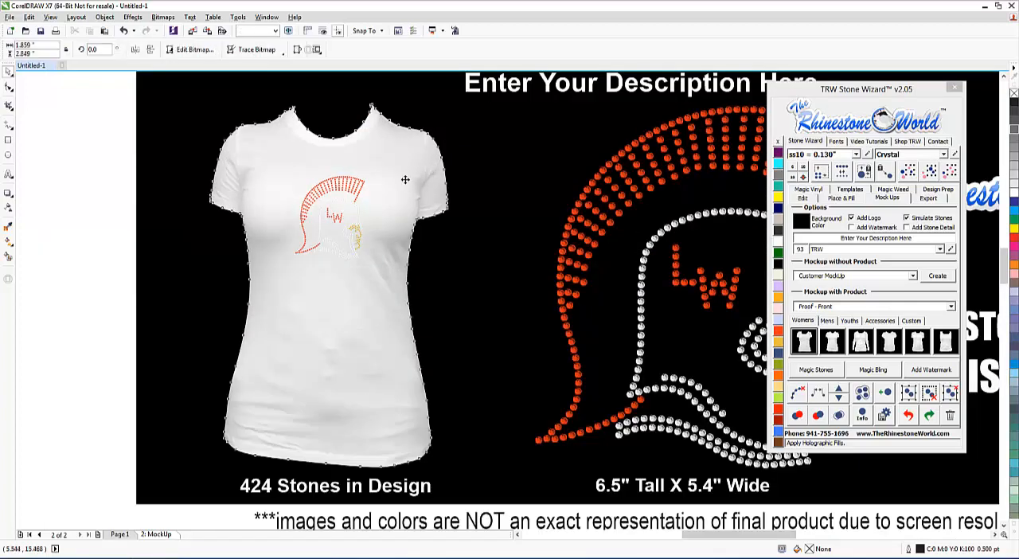
left_click(541, 282)
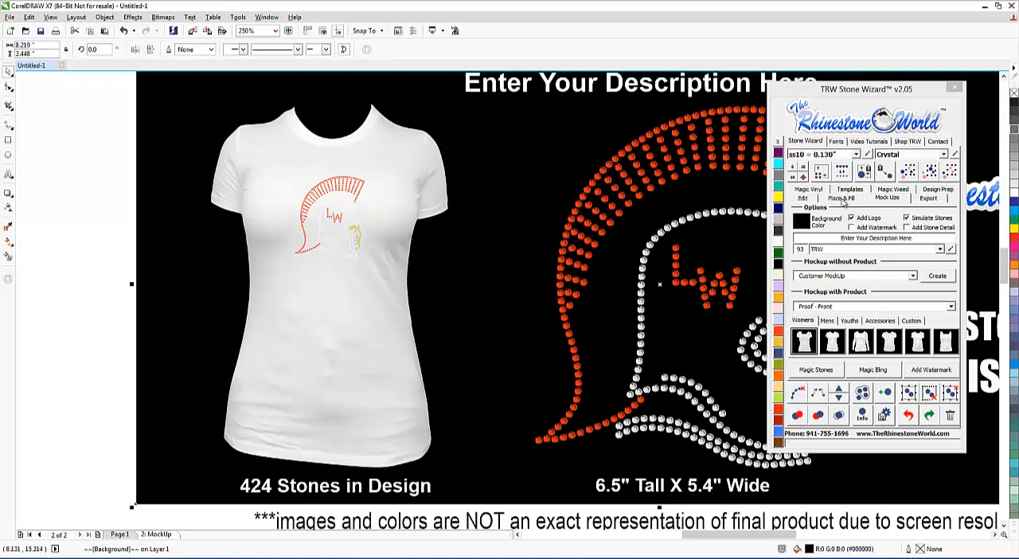
left_click(808, 189)
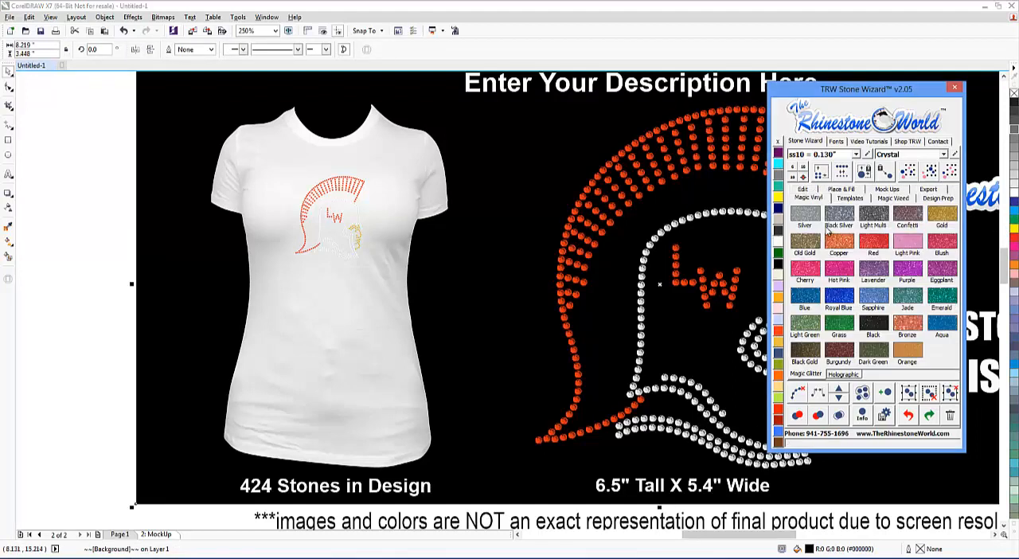
left_click(815, 218)
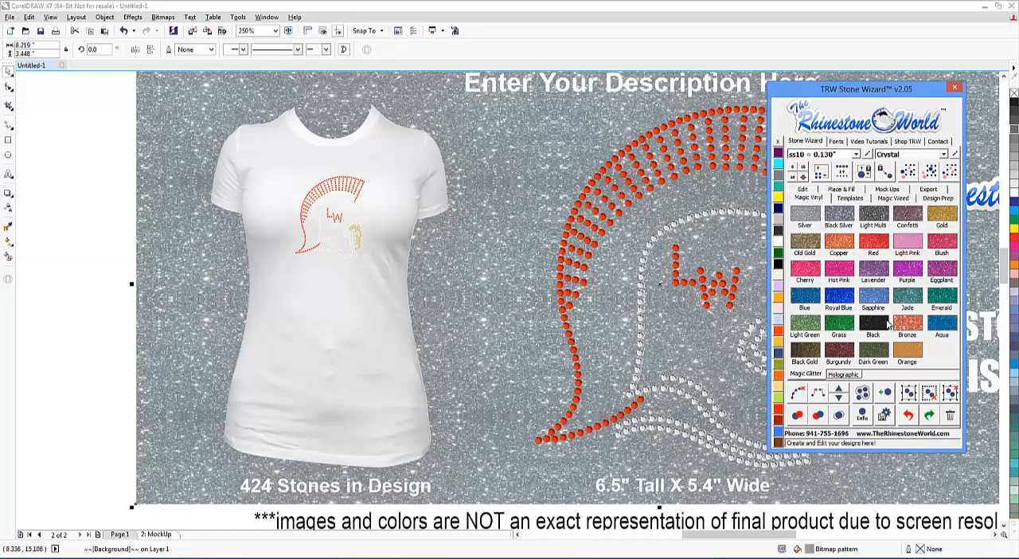
Step: Fill the mockup's header background with the Black Magic Glitter vinyl pattern and deselect it
left_click(882, 324)
left_click(103, 295)
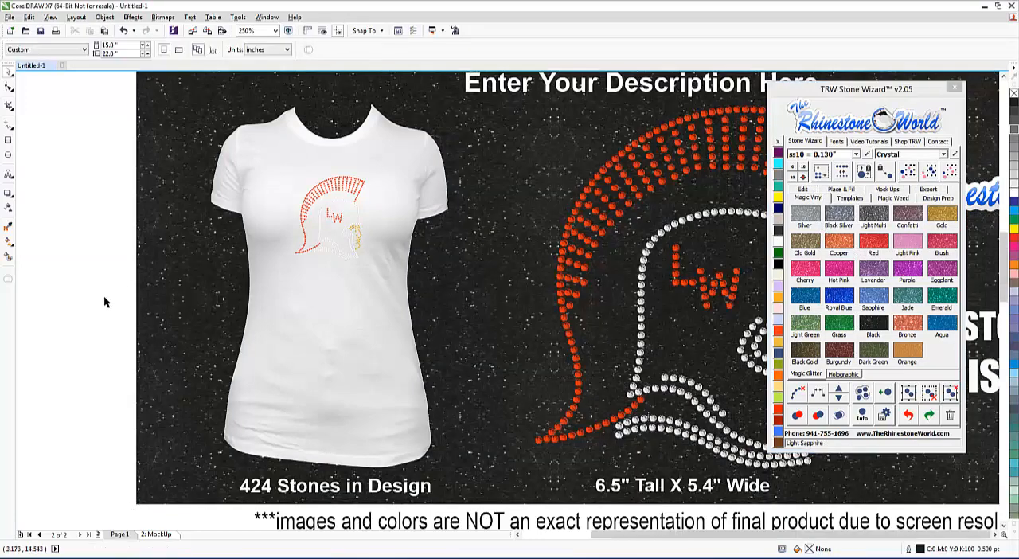
Step: Recolor the white scoop neck shirt in the mockup to Jet Black
scroll(103, 294, "down", 3)
scroll(68, 305, "up", 2)
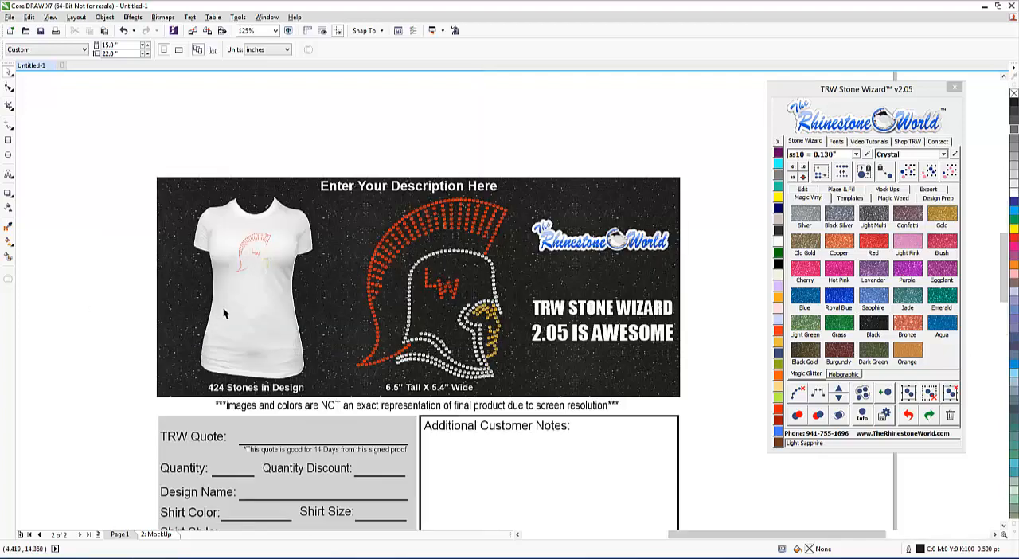
left_click(251, 321)
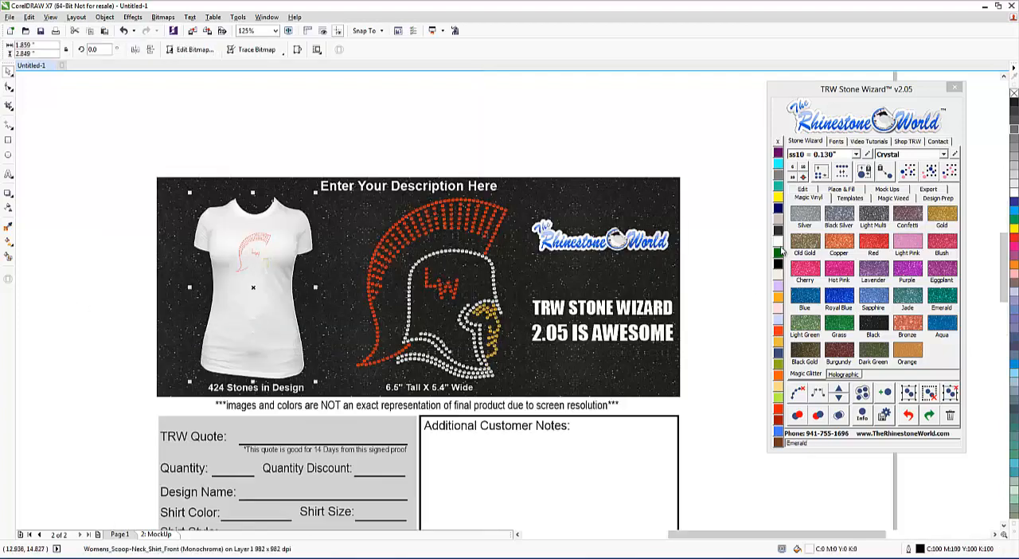
left_click(779, 265)
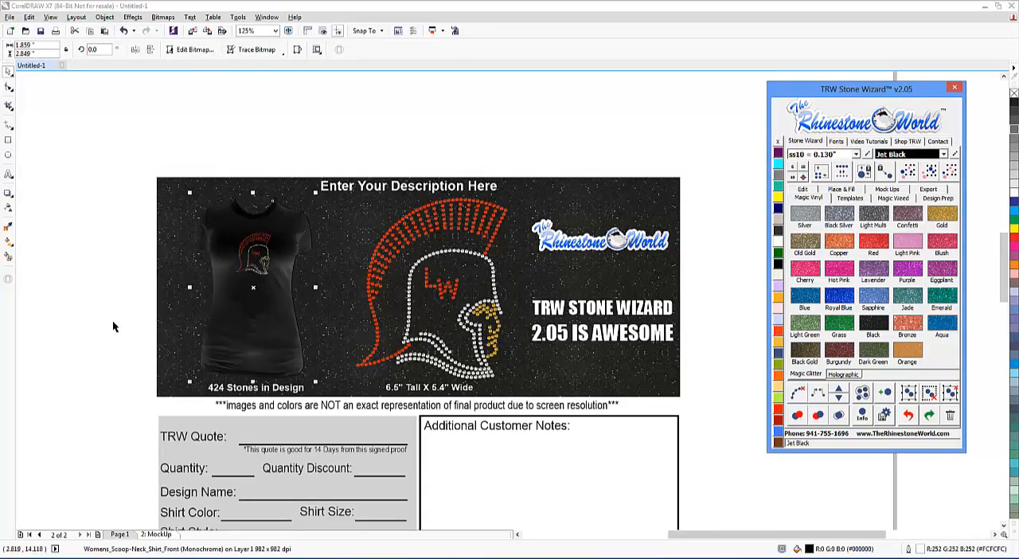
Step: Try green, Burgundy and Black Gold Magic Glitter vinyl fills on the mockup's header background
left_click(603, 332)
left_click(816, 325)
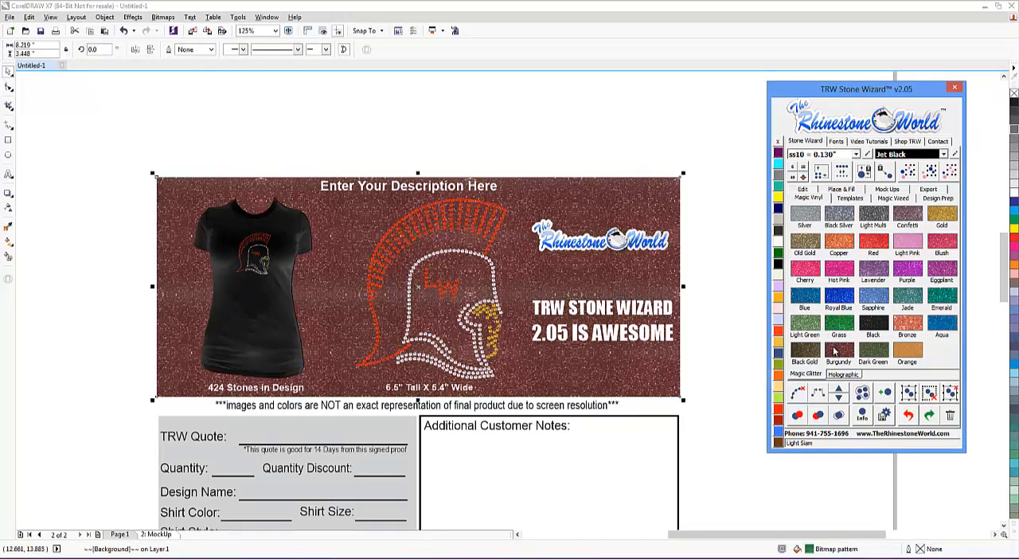
left_click(836, 350)
left_click(810, 355)
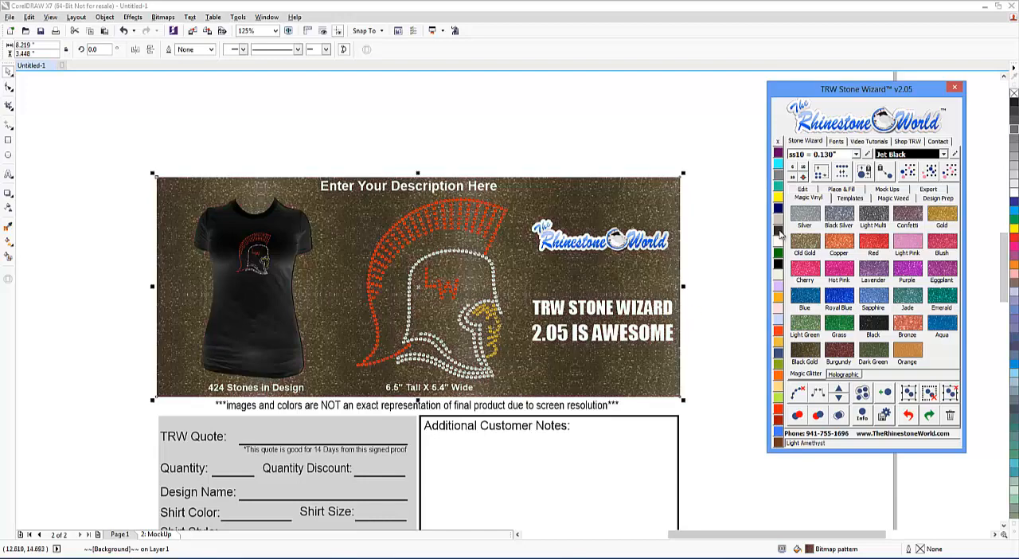
Step: Fill the mockup's header background with solid dark grey and deselect it
left_click(1014, 119)
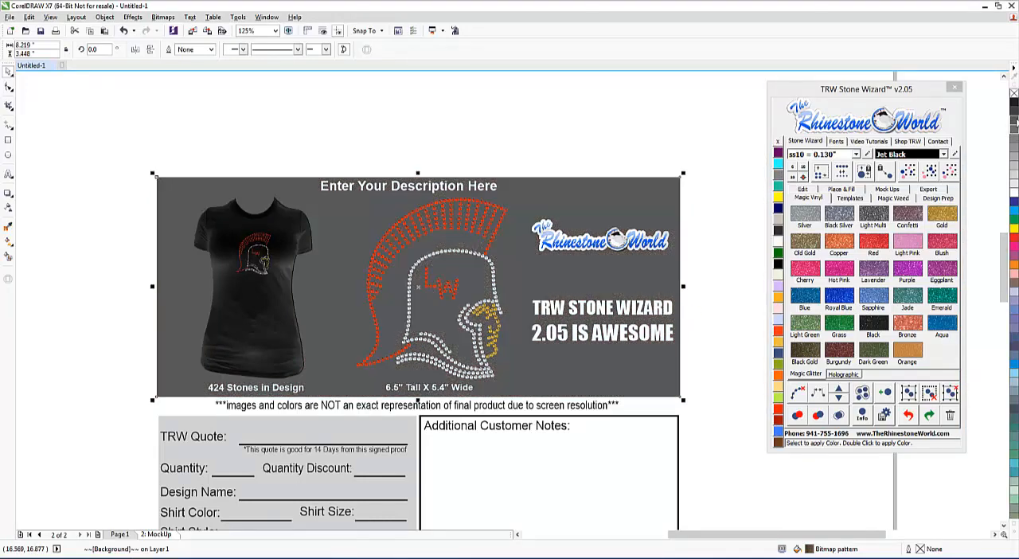
left_click(370, 132)
scroll(555, 225, "down", 2)
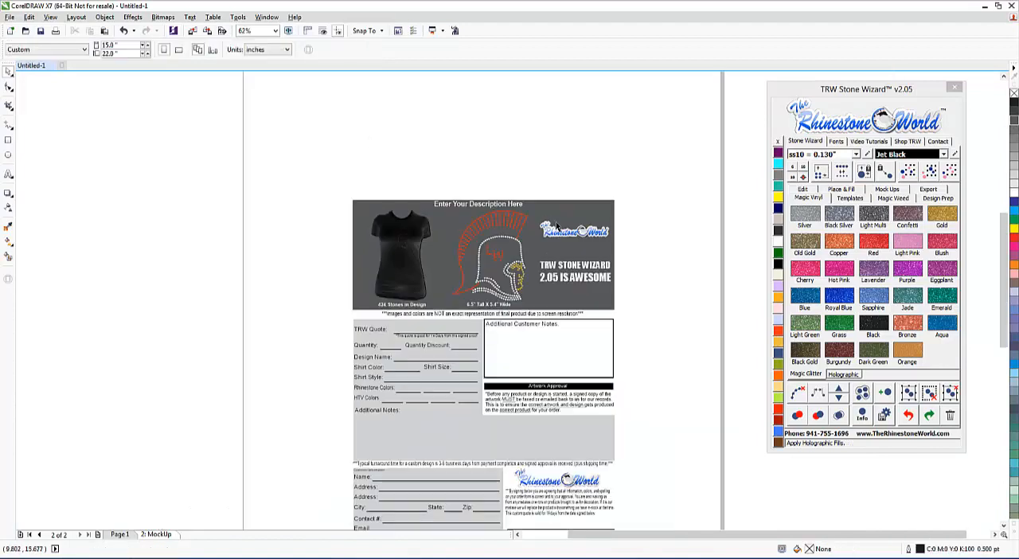
scroll(556, 293, "down", 3)
scroll(555, 293, "up", 2)
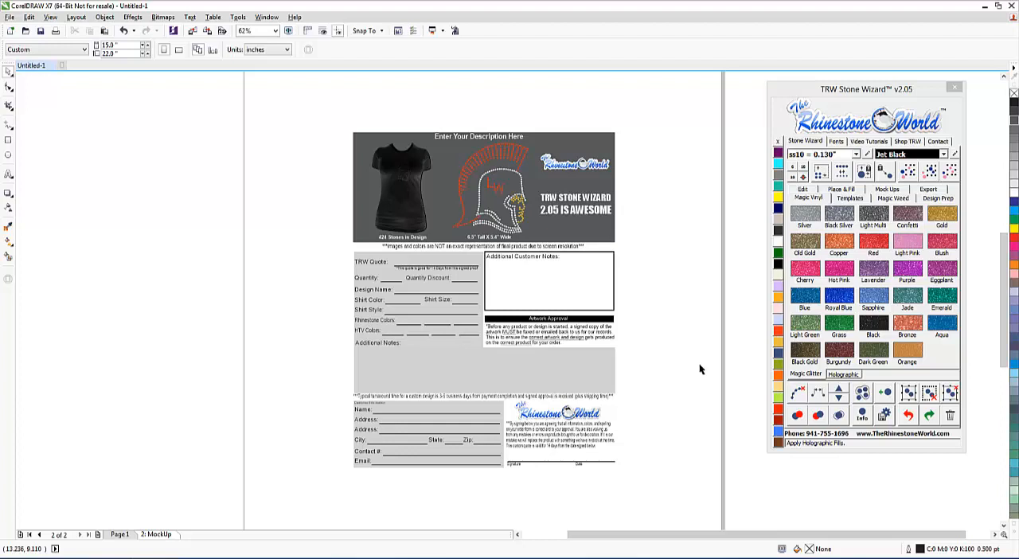
scroll(457, 158, "up", 2)
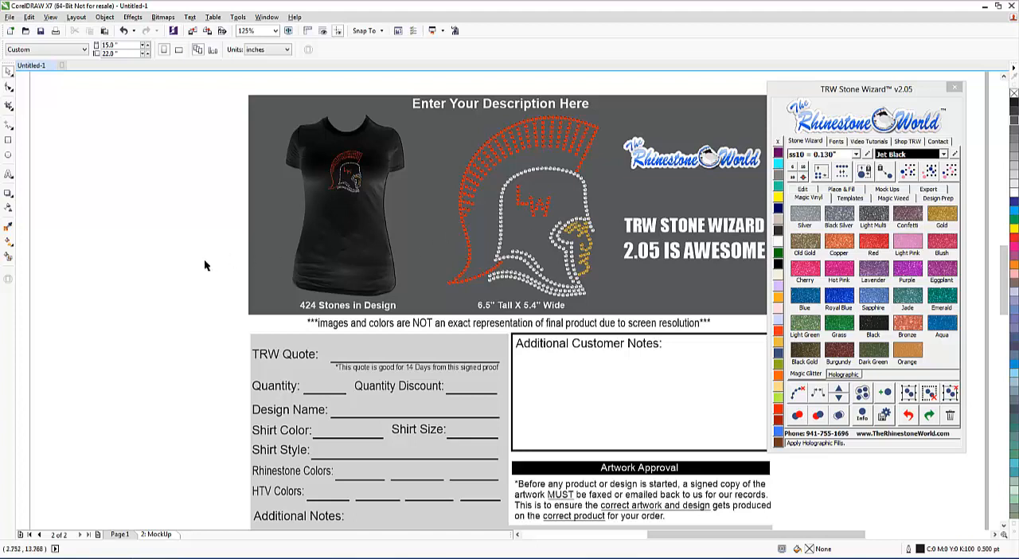
scroll(207, 265, "down", 2)
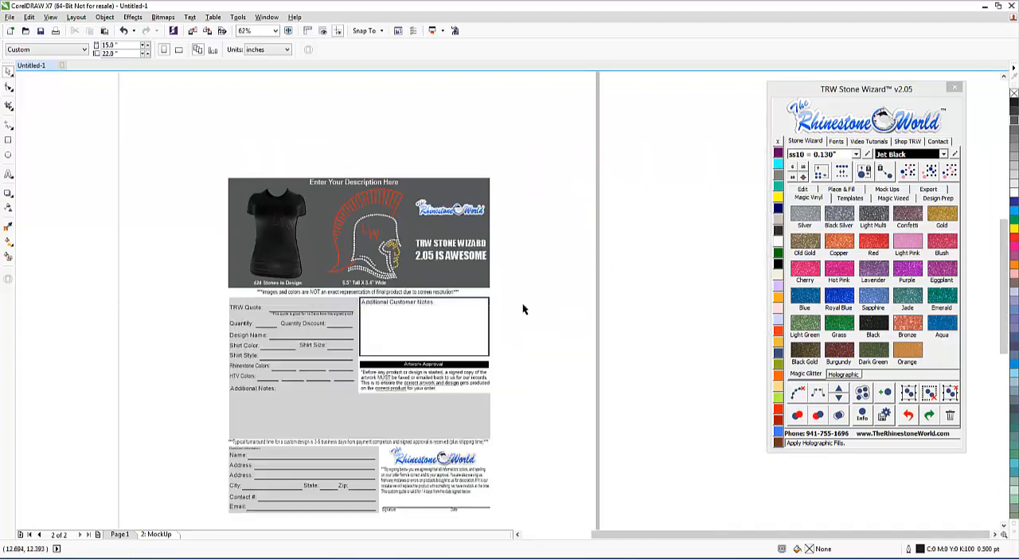